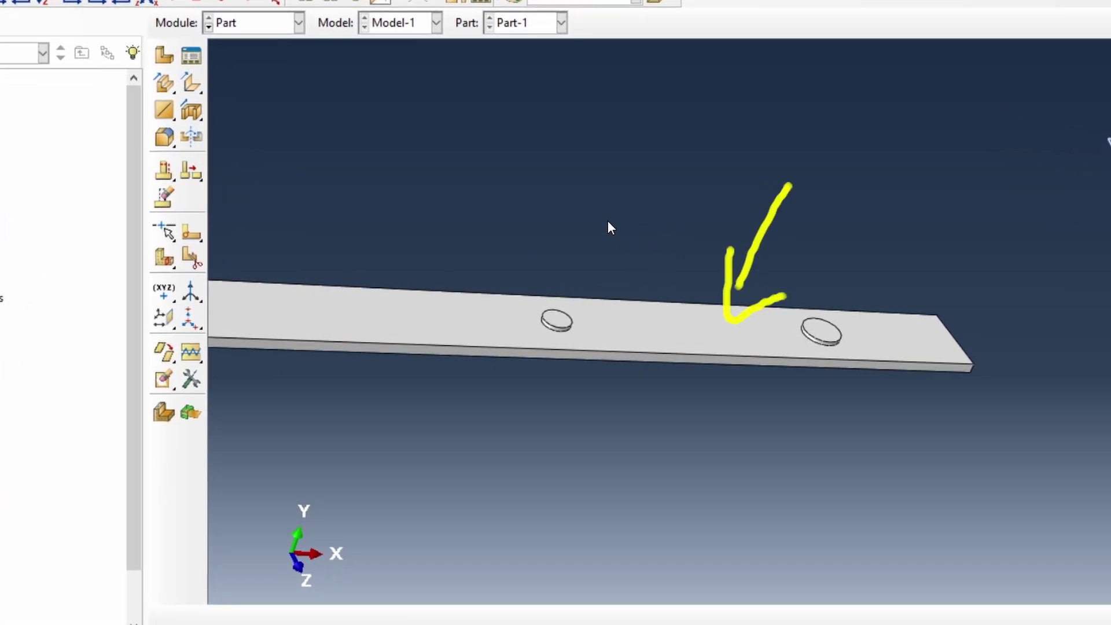
Step: Examine the plate and its two raised circular bosses in the Part module
{"action": "scroll", "coordinate": [471, 389], "scroll_direction": "up", "scroll_amount": 3}
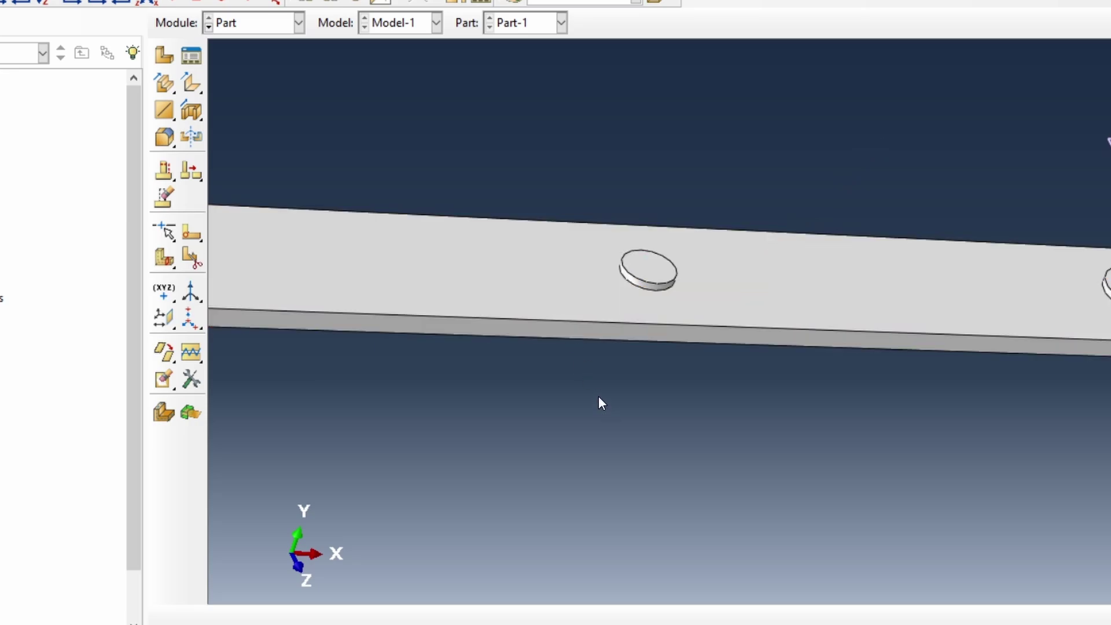
{"action": "left_click_drag", "start_coordinate": [804, 193], "coordinate": [832, 398]}
{"action": "left_click", "coordinate": [681, 437]}
{"action": "left_click", "coordinate": [651, 272]}
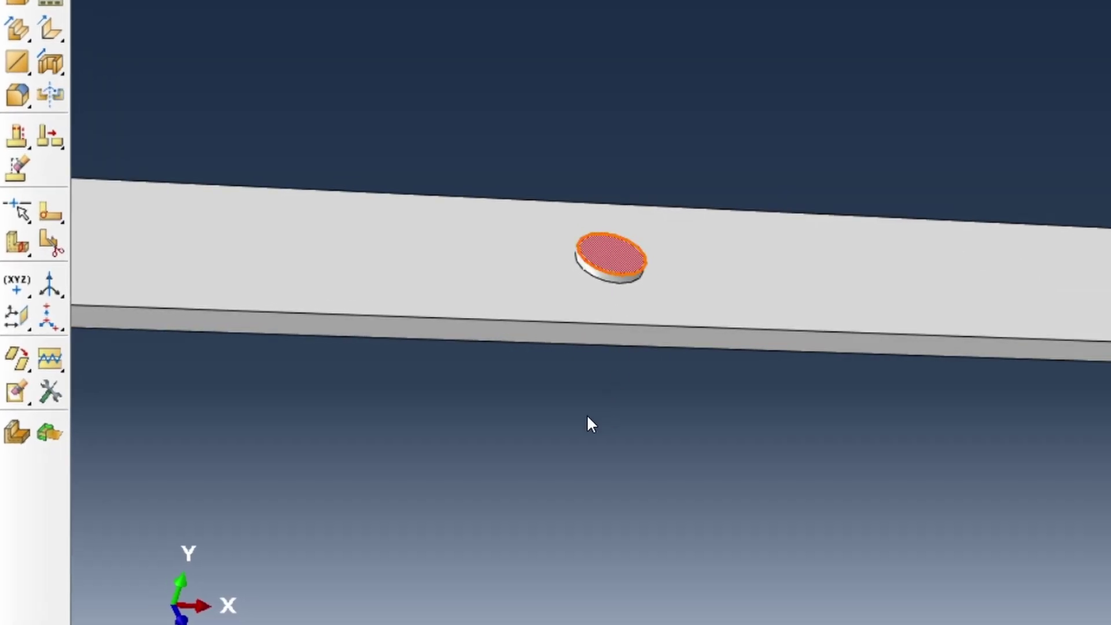
{"action": "middle_click", "coordinate": [587, 425]}
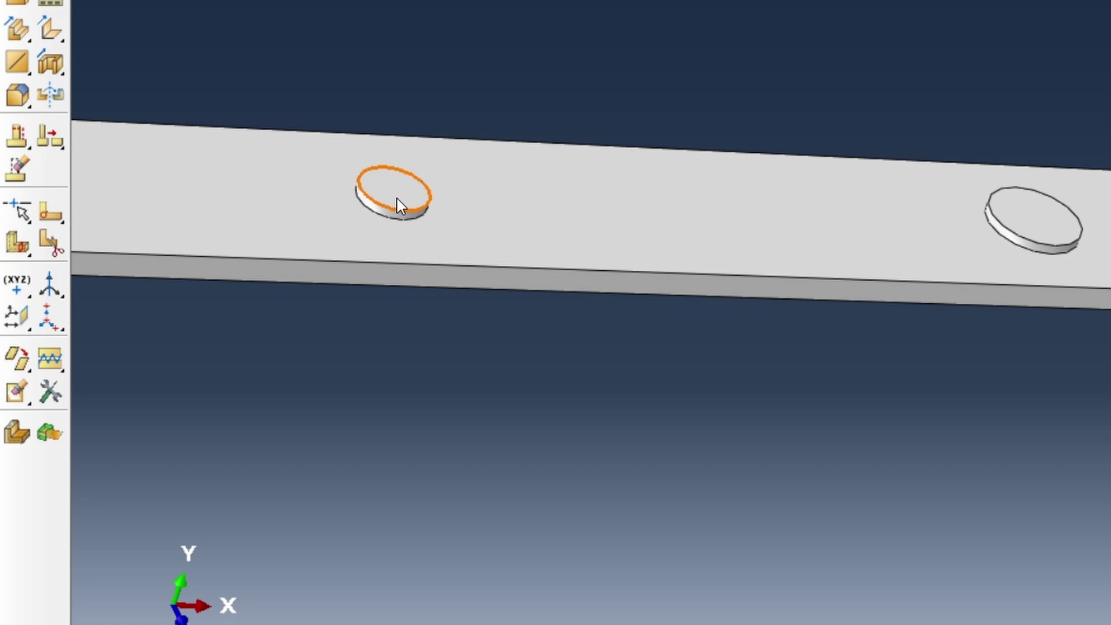
{"action": "left_click", "coordinate": [397, 199]}
{"action": "left_click", "coordinate": [1049, 223]}
{"action": "left_click", "coordinate": [644, 400]}
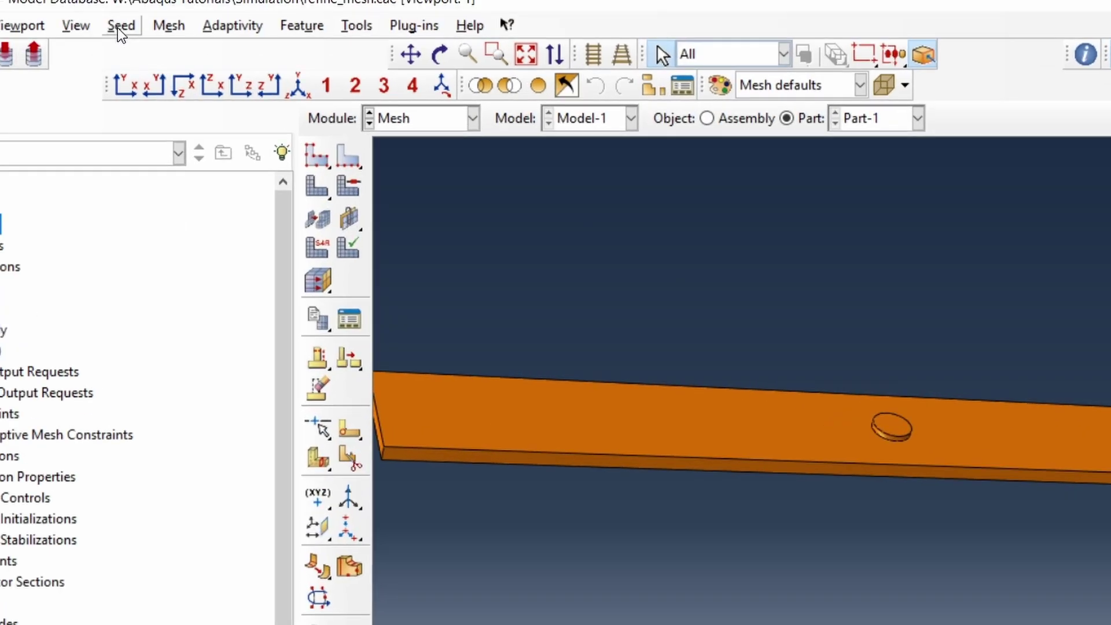
Step: Seed the part with an approximate global size of 1, keeping curvature control on
{"action": "left_click", "coordinate": [119, 27]}
{"action": "left_click", "coordinate": [125, 52]}
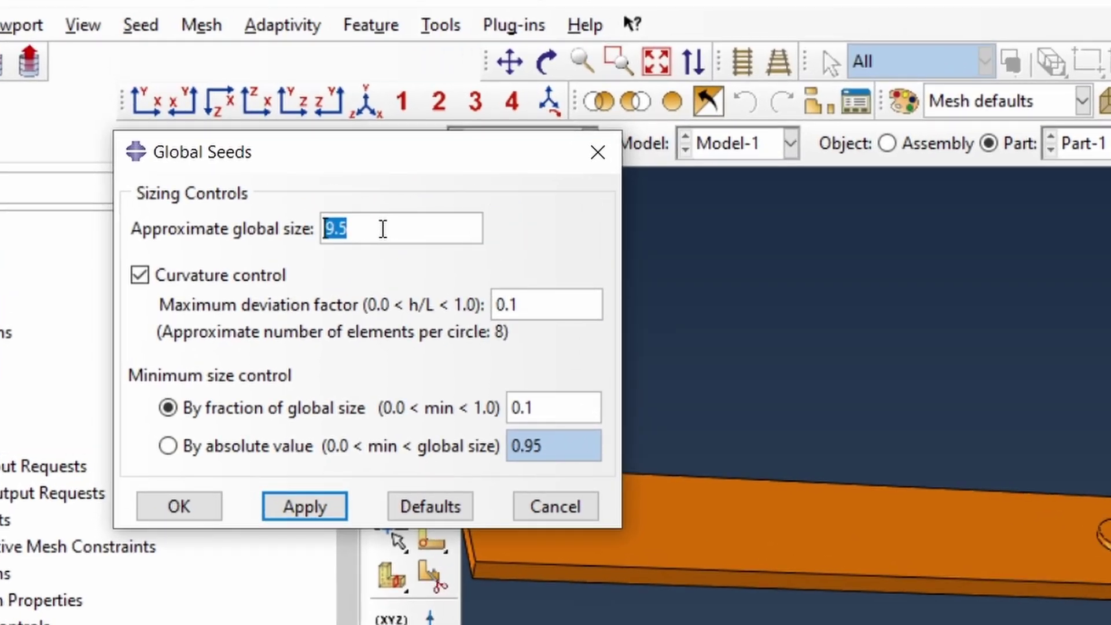
{"action": "type", "text": "1"}
{"action": "left_click", "coordinate": [289, 512]}
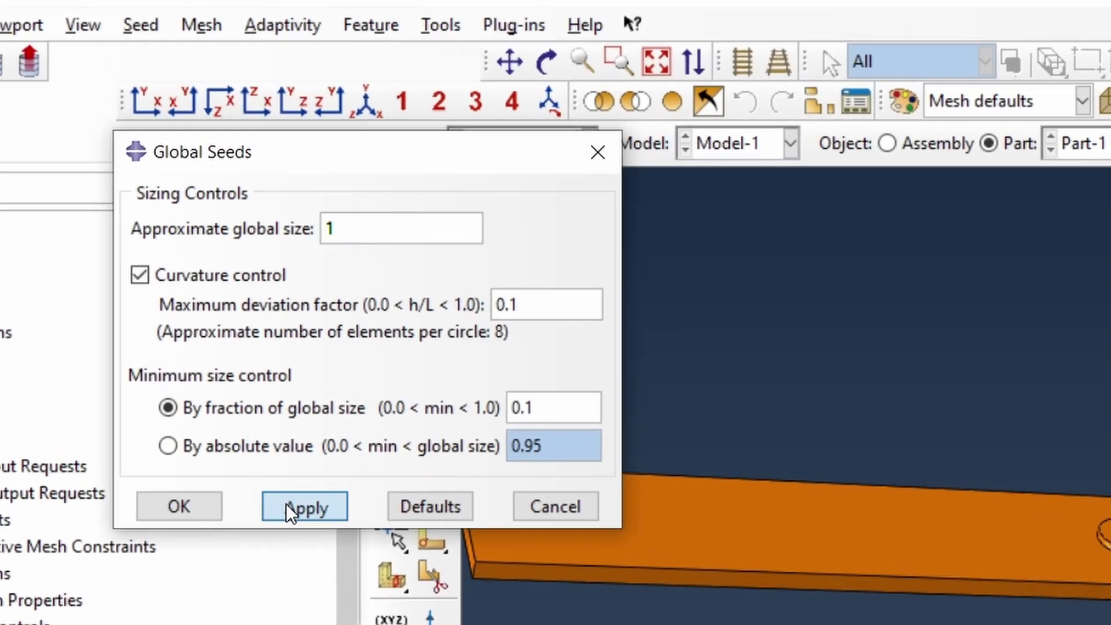
{"action": "scroll", "coordinate": [1098, 606], "scroll_direction": "down", "scroll_amount": 9}
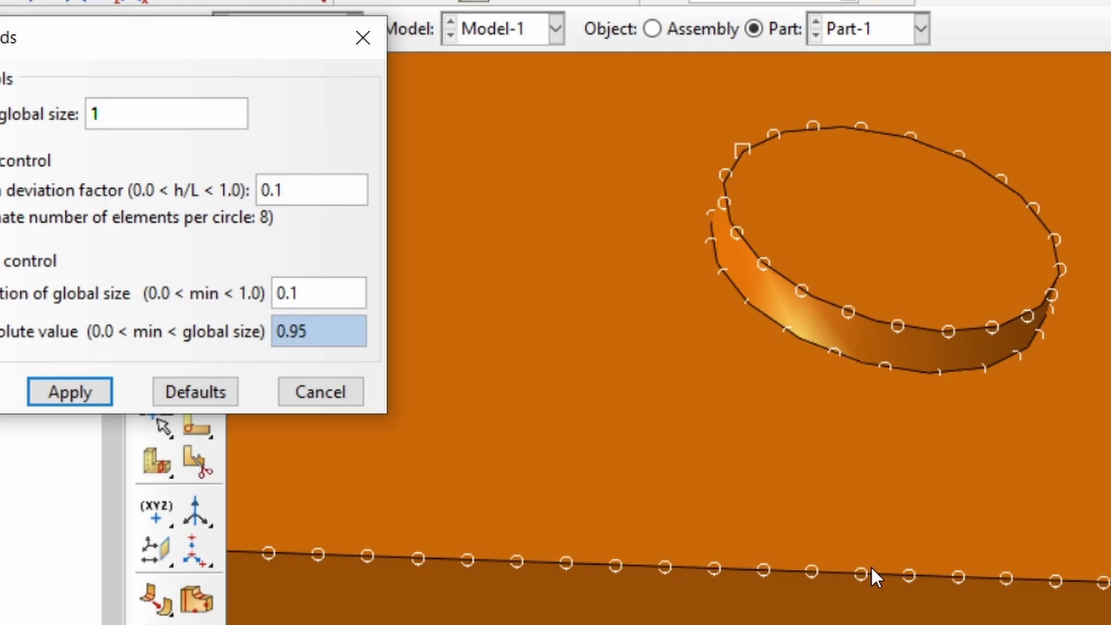
{"action": "left_click", "coordinate": [978, 334]}
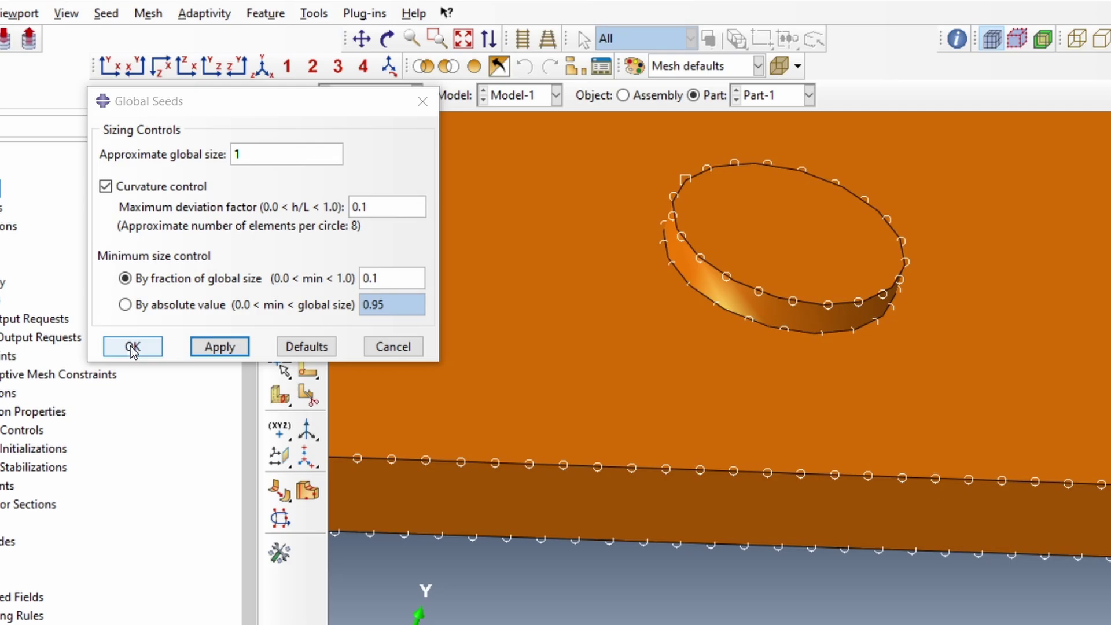
{"action": "left_click", "coordinate": [132, 347]}
Step: Try to mesh the part with its assigned hex element shape
{"action": "left_click_drag", "start_coordinate": [688, 332], "coordinate": [325, 245]}
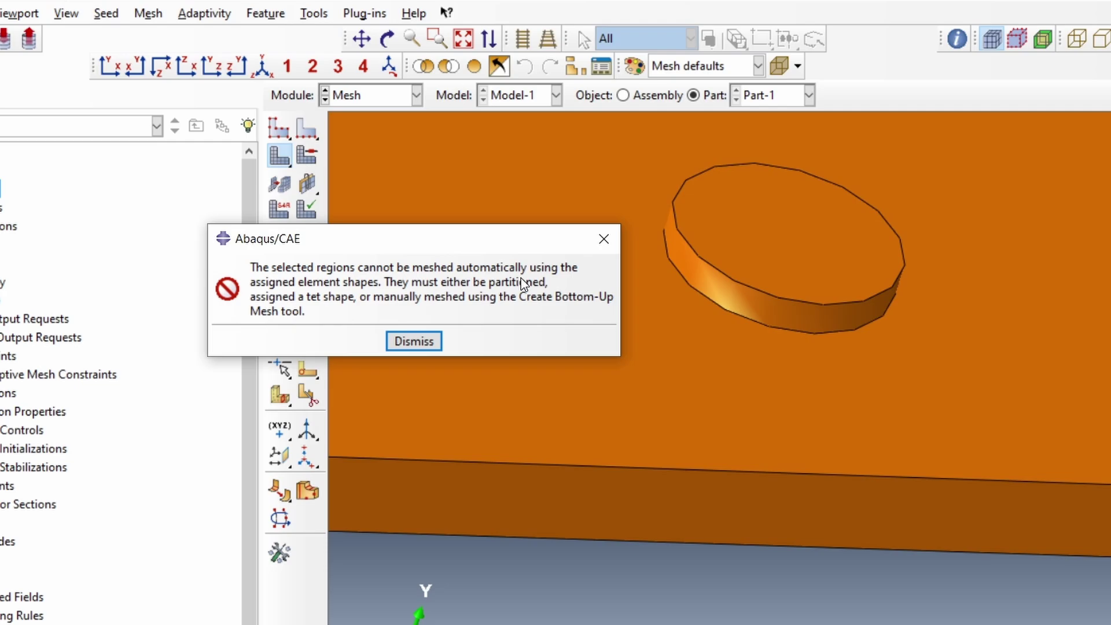
{"action": "left_click", "coordinate": [439, 341]}
{"action": "scroll", "coordinate": [511, 336], "scroll_direction": "down", "scroll_amount": 5}
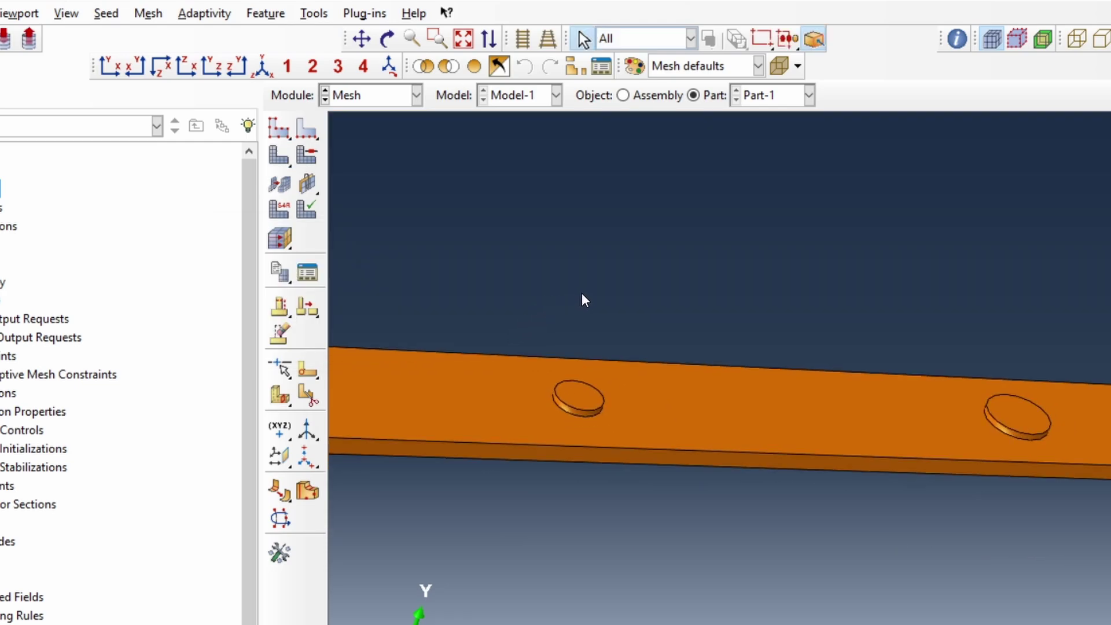
{"action": "scroll", "coordinate": [611, 369], "scroll_direction": "up", "scroll_amount": 4}
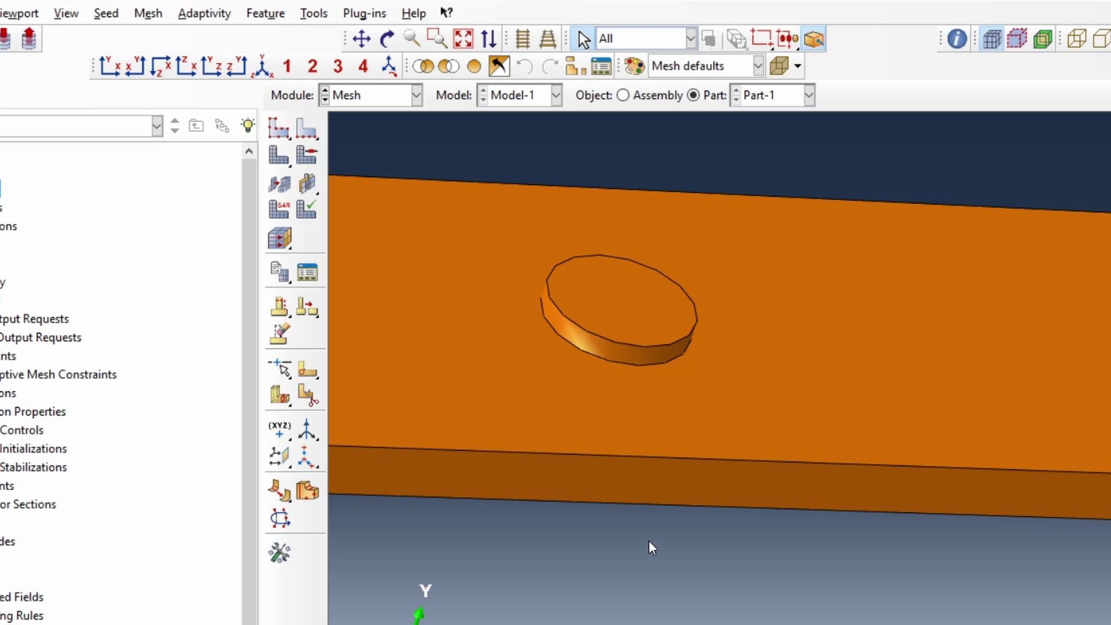
{"action": "scroll", "coordinate": [665, 277], "scroll_direction": "down", "scroll_amount": 4}
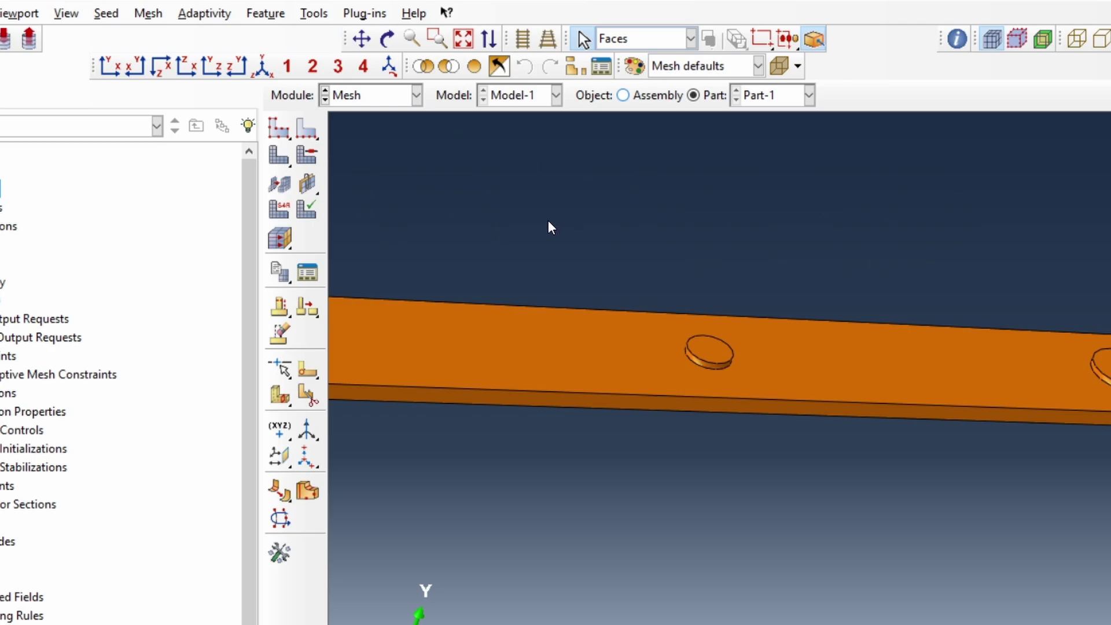
Step: Assign the Tet element shape with the Free technique to the part in the mesh controls
{"action": "left_click", "coordinate": [148, 13]}
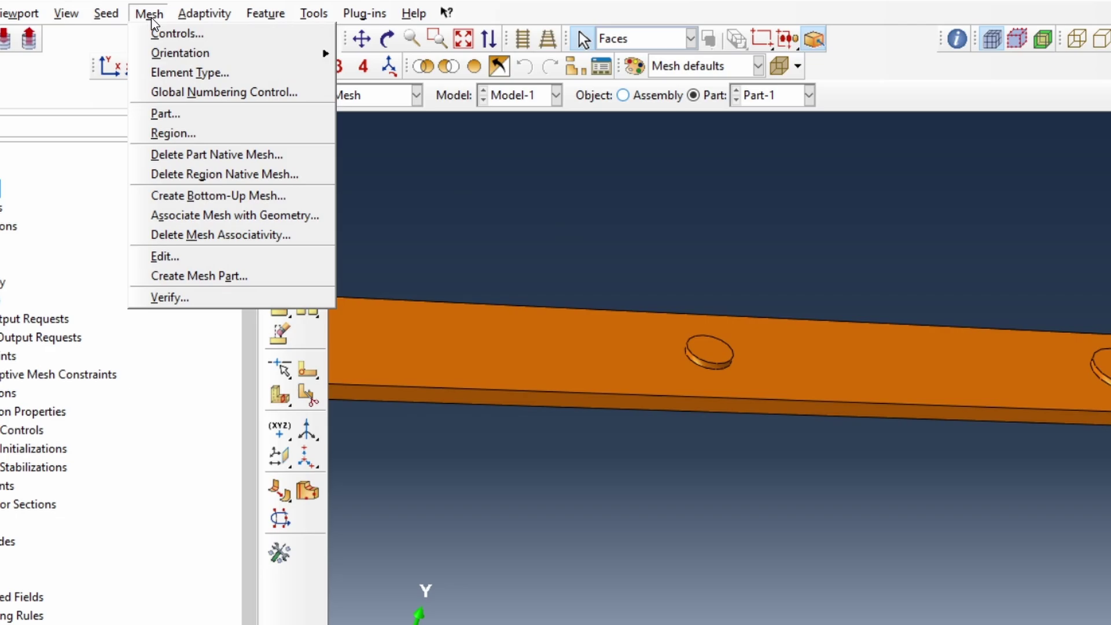
{"action": "left_click", "coordinate": [174, 33]}
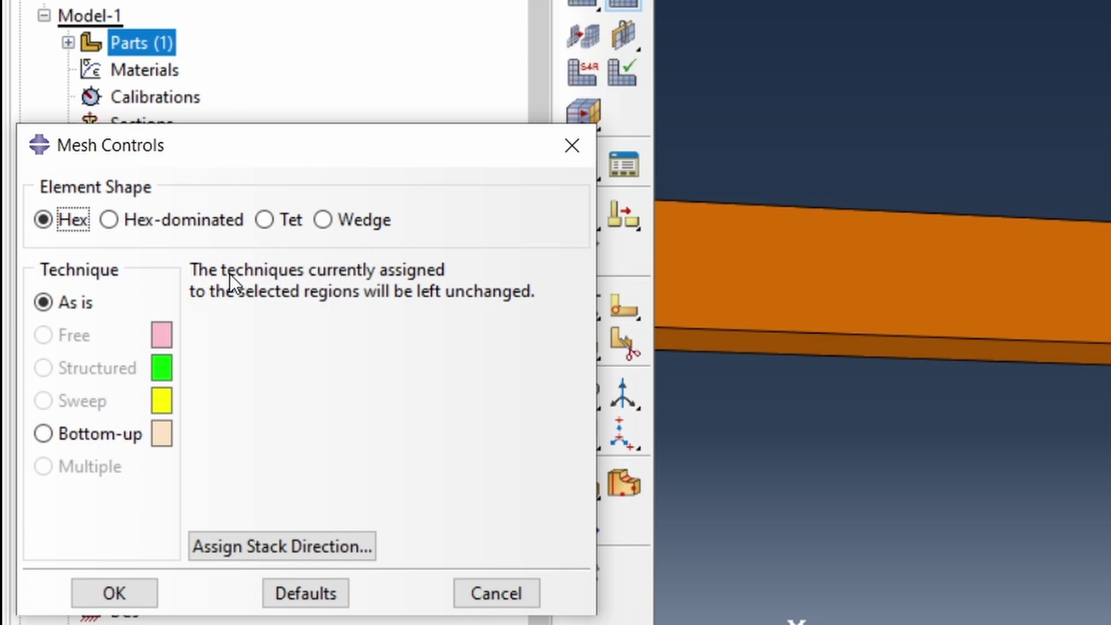
{"action": "left_click", "coordinate": [264, 220]}
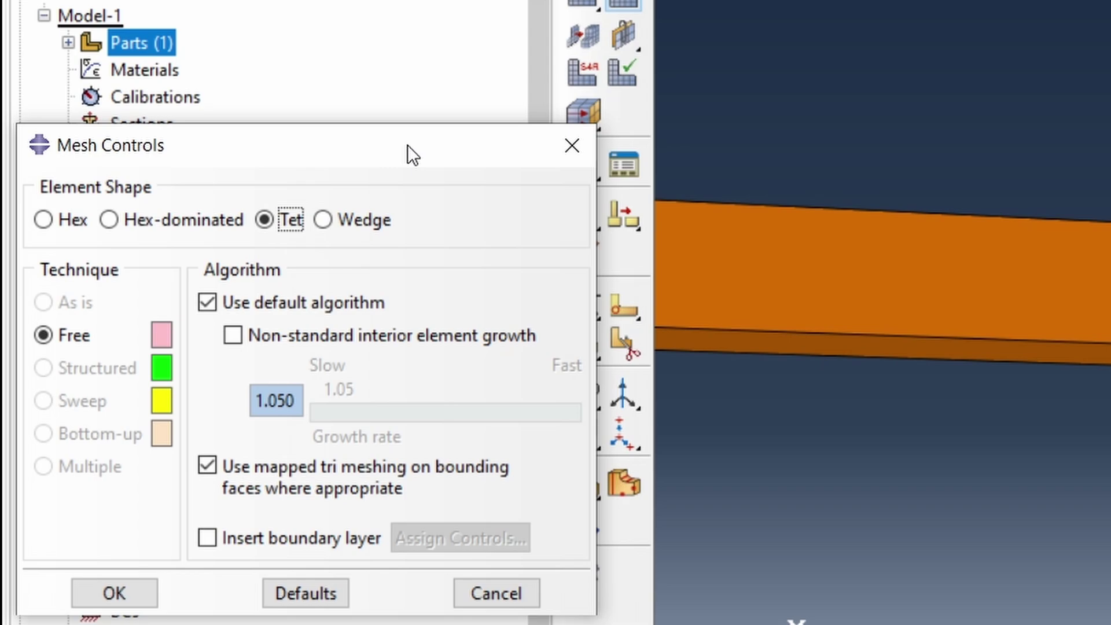
{"action": "left_click", "coordinate": [365, 220]}
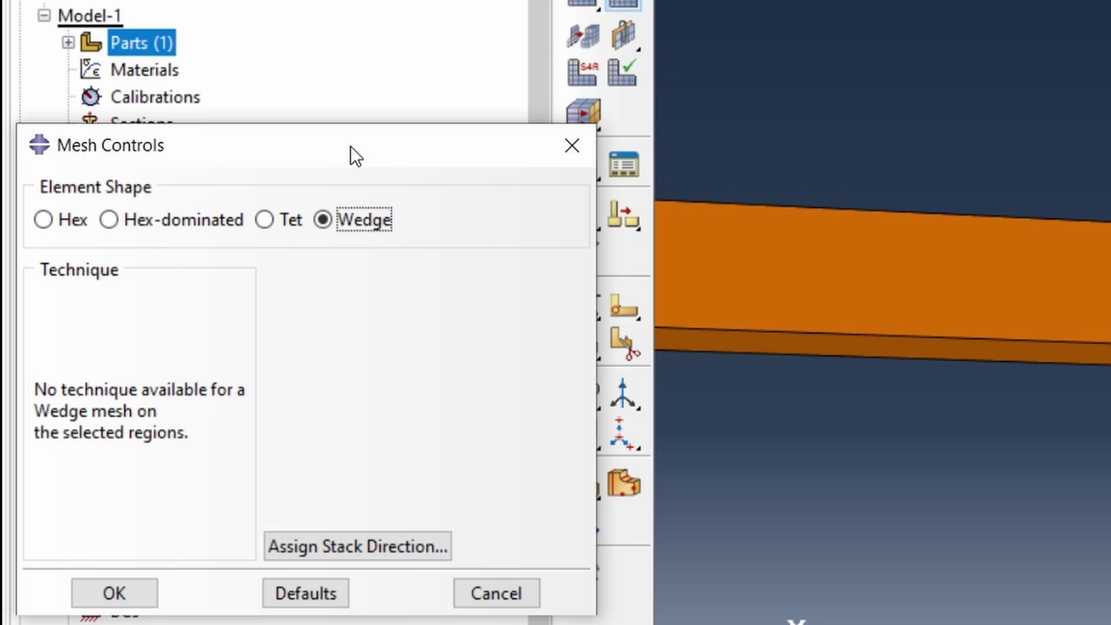
{"action": "left_click", "coordinate": [265, 220]}
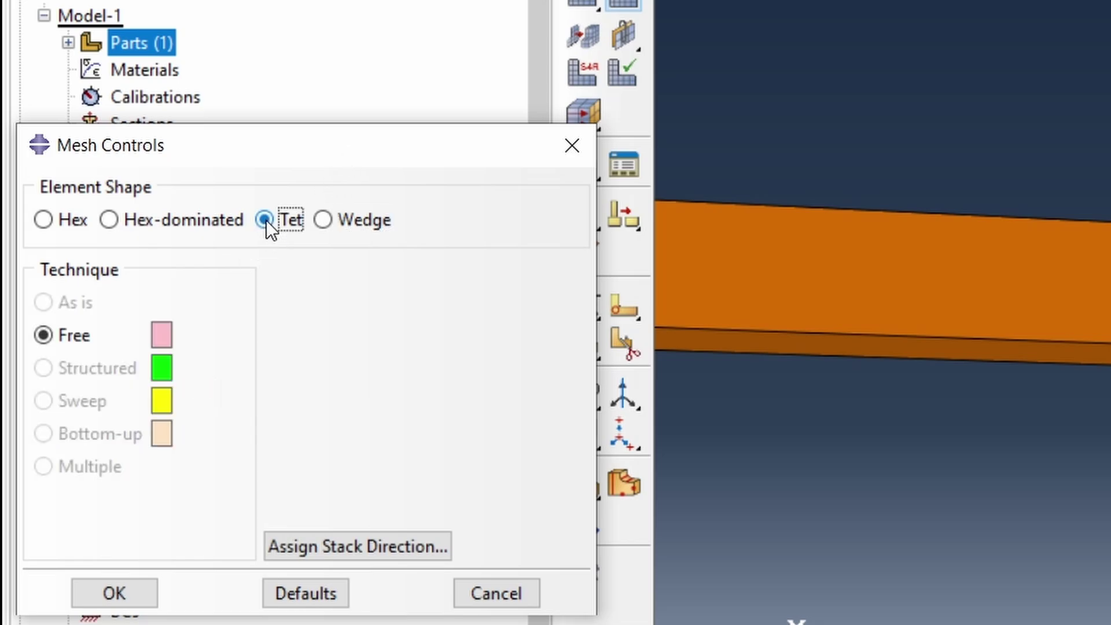
{"action": "left_click", "coordinate": [114, 593]}
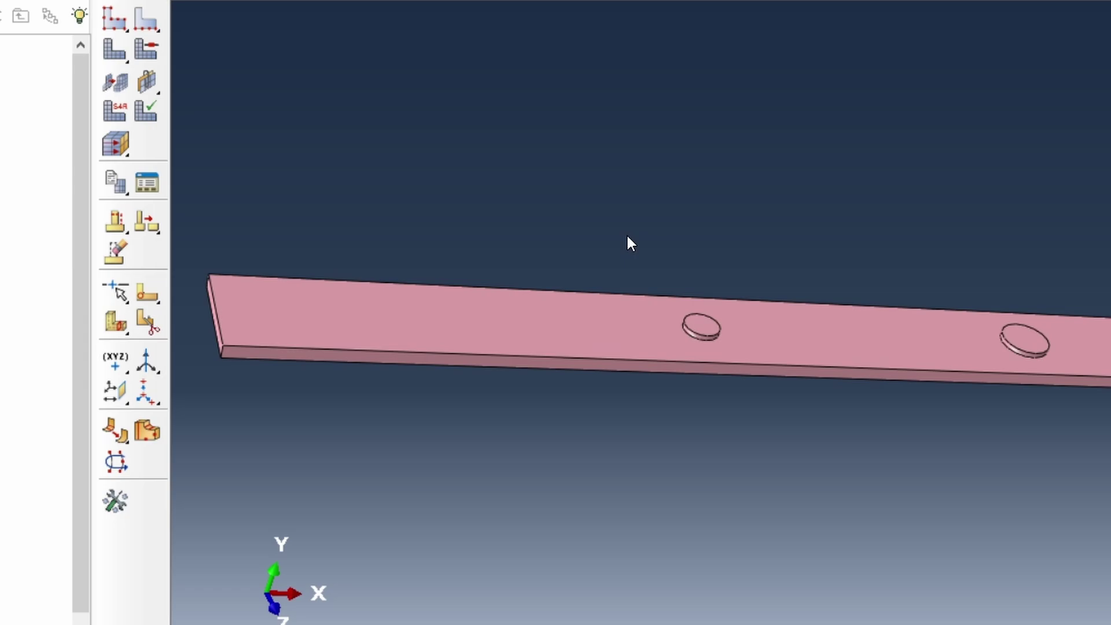
Step: Generate the tetrahedral mesh on the whole part
{"action": "left_click_drag", "start_coordinate": [525, 240], "coordinate": [655, 444]}
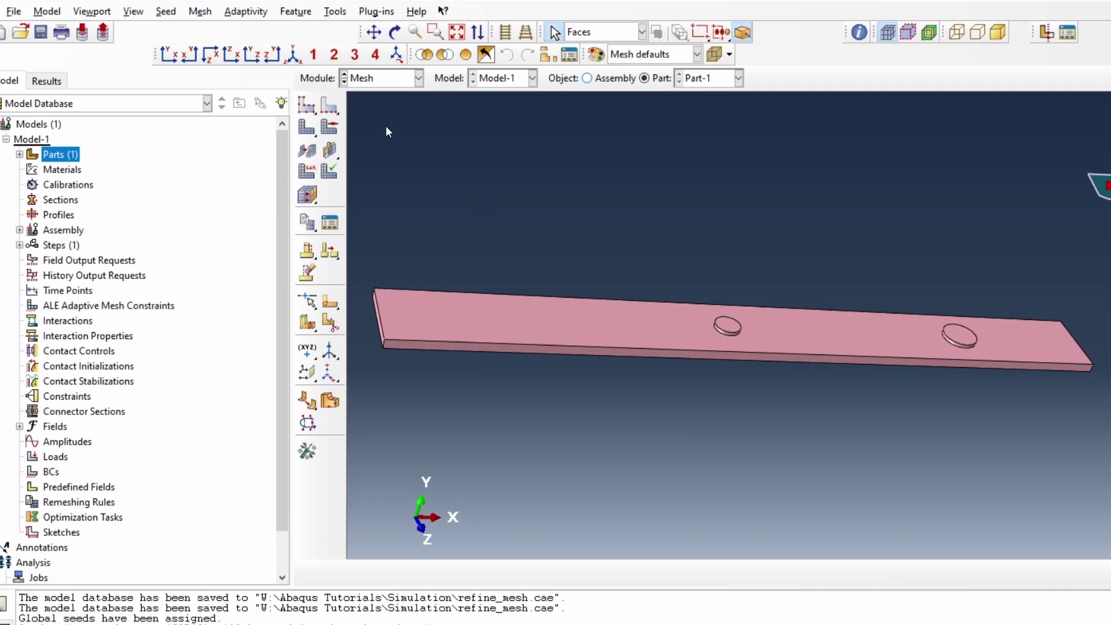
{"action": "left_click", "coordinate": [201, 11]}
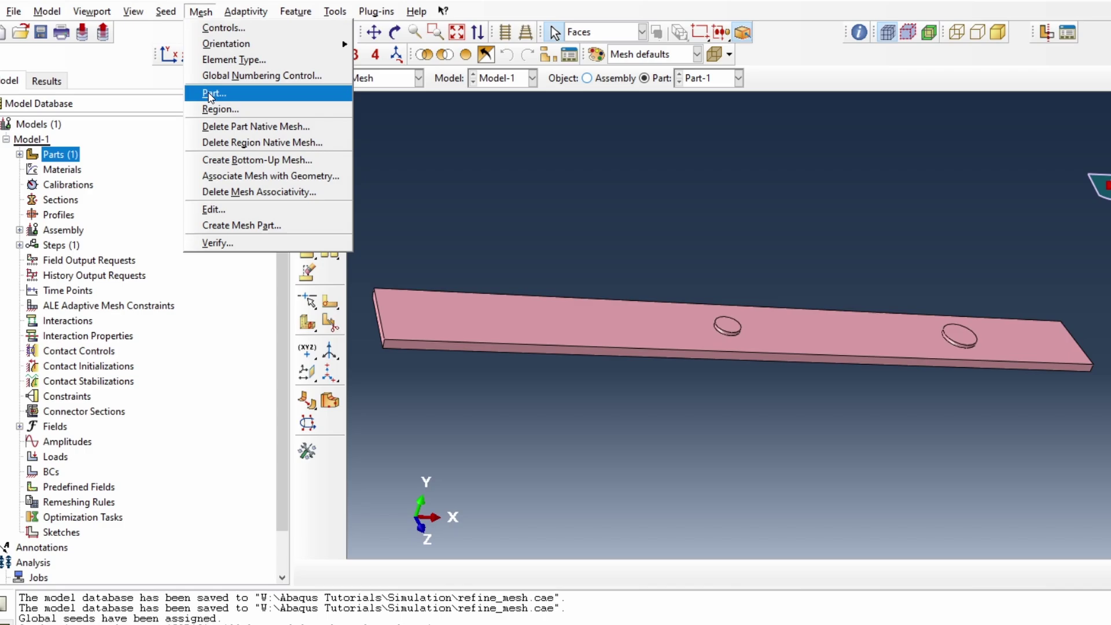
{"action": "left_click", "coordinate": [212, 93]}
Step: Examine the tetrahedral mesh on the plate and around the smaller circular boss, highlighting the plate and boss faces
{"action": "scroll", "coordinate": [713, 392], "scroll_direction": "up", "scroll_amount": 5}
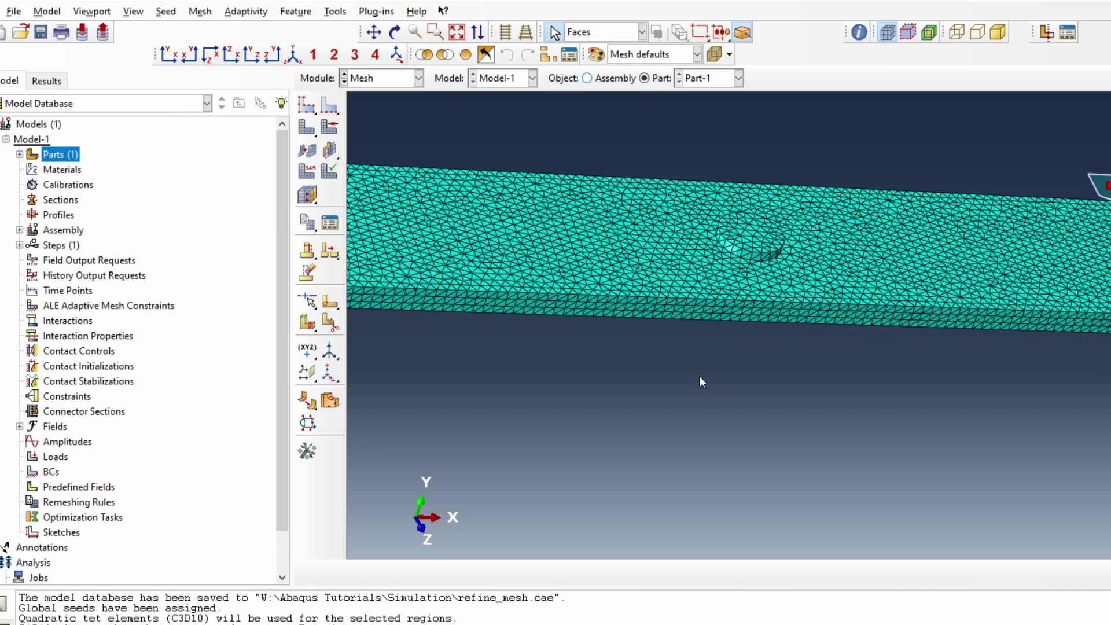
{"action": "scroll", "coordinate": [699, 377], "scroll_direction": "up", "scroll_amount": 2}
{"action": "scroll", "coordinate": [552, 426], "scroll_direction": "down", "scroll_amount": 5}
{"action": "scroll", "coordinate": [709, 359], "scroll_direction": "up", "scroll_amount": 2}
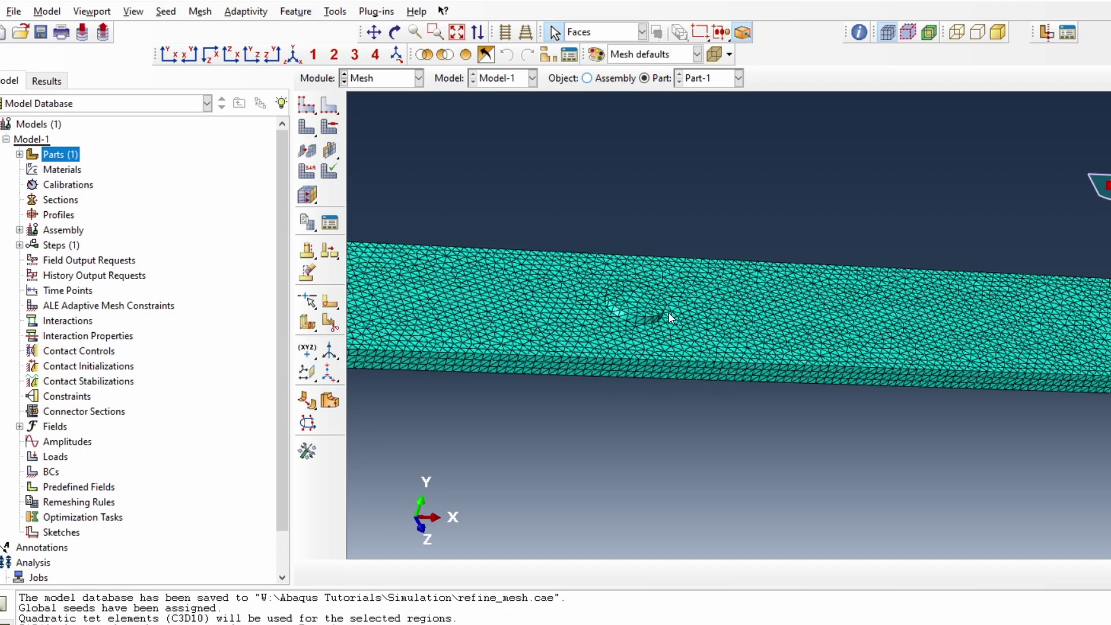
{"action": "scroll", "coordinate": [666, 315], "scroll_direction": "up", "scroll_amount": 2}
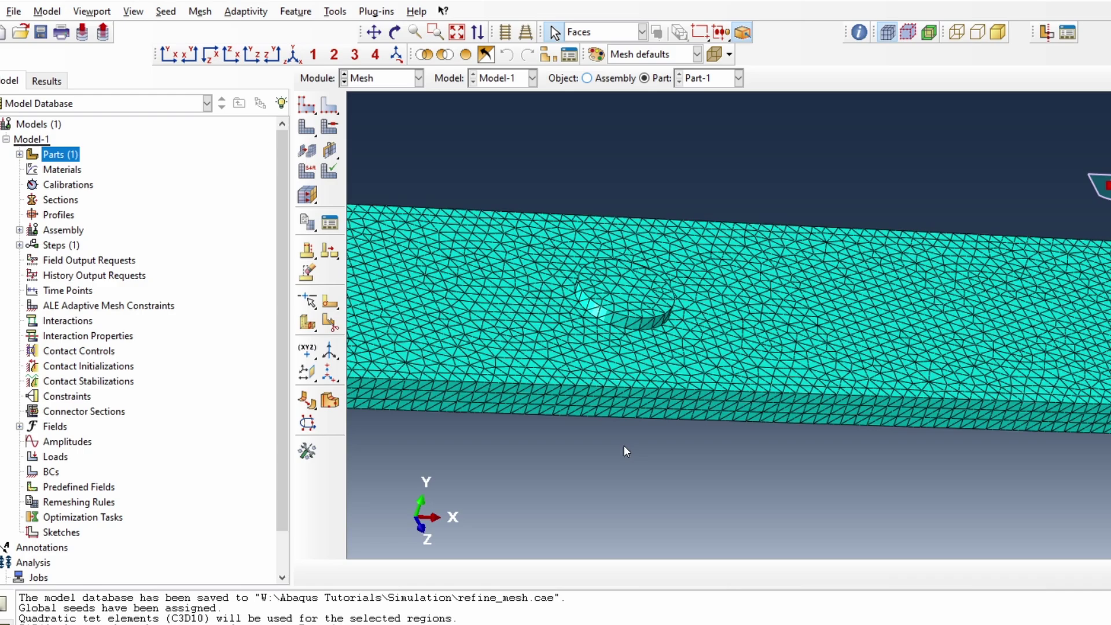
{"action": "scroll", "coordinate": [619, 282], "scroll_direction": "up", "scroll_amount": 2}
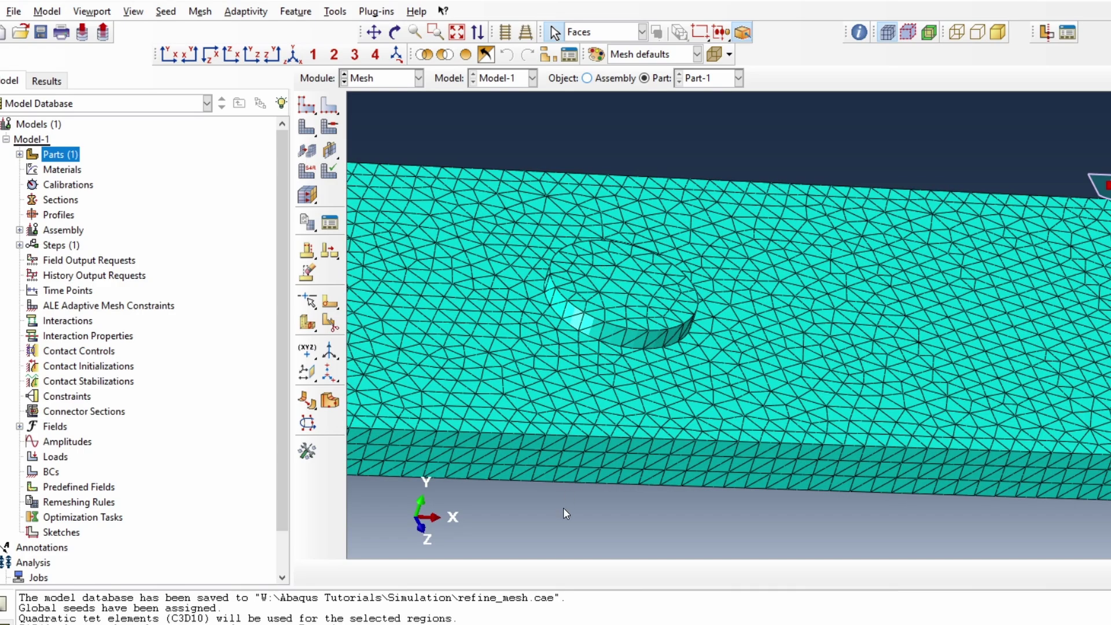
{"action": "scroll", "coordinate": [563, 508], "scroll_direction": "down", "scroll_amount": 5}
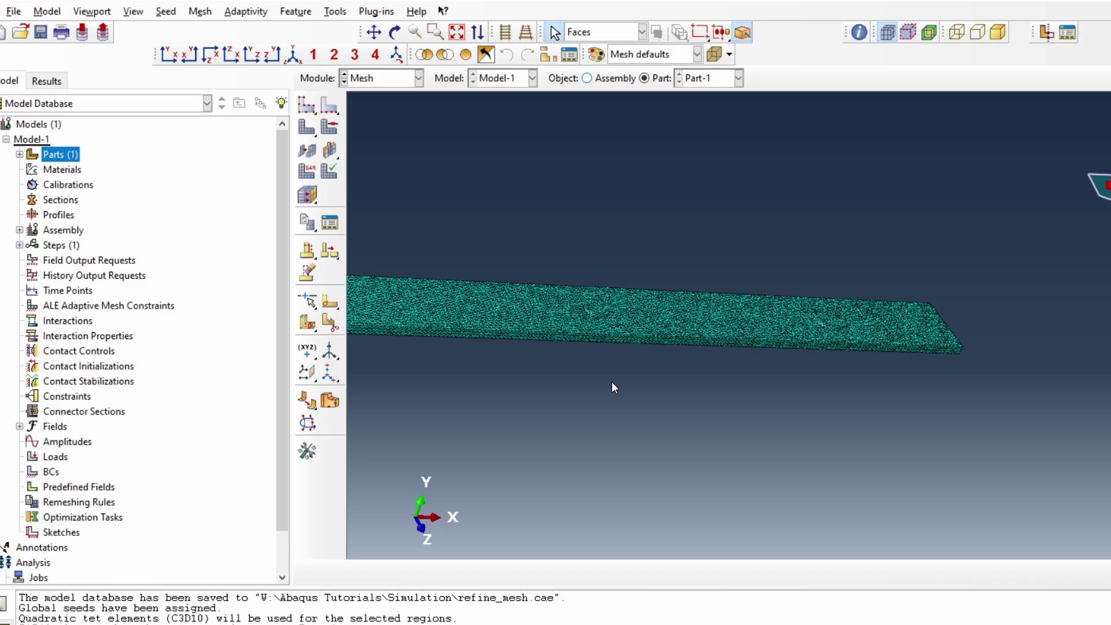
{"action": "scroll", "coordinate": [613, 381], "scroll_direction": "up", "scroll_amount": 5}
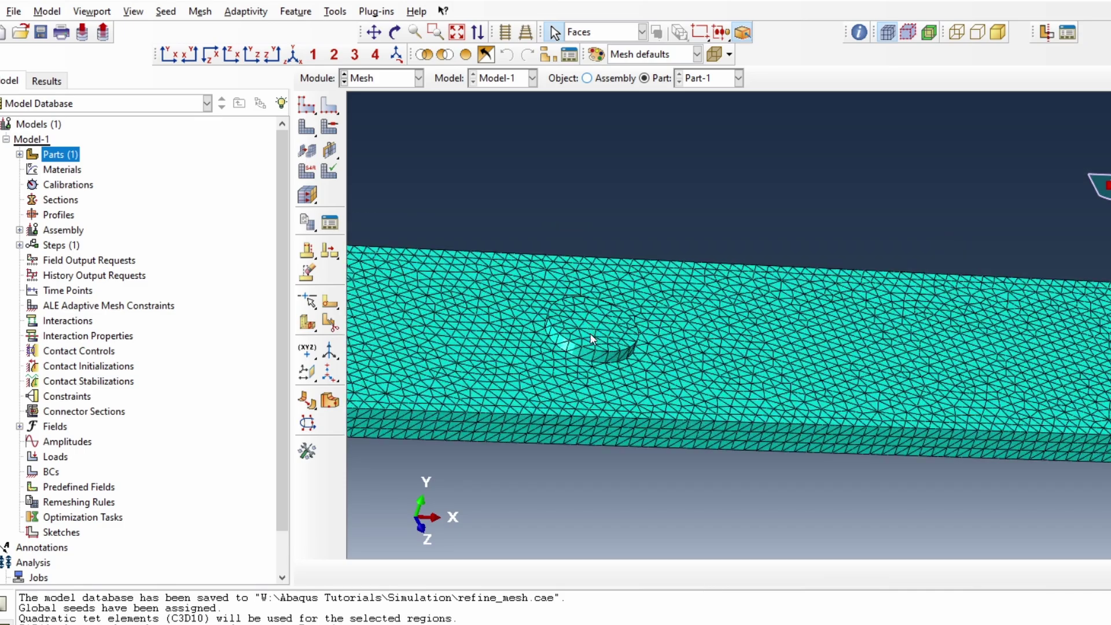
{"action": "left_click_drag", "start_coordinate": [811, 224], "coordinate": [877, 530]}
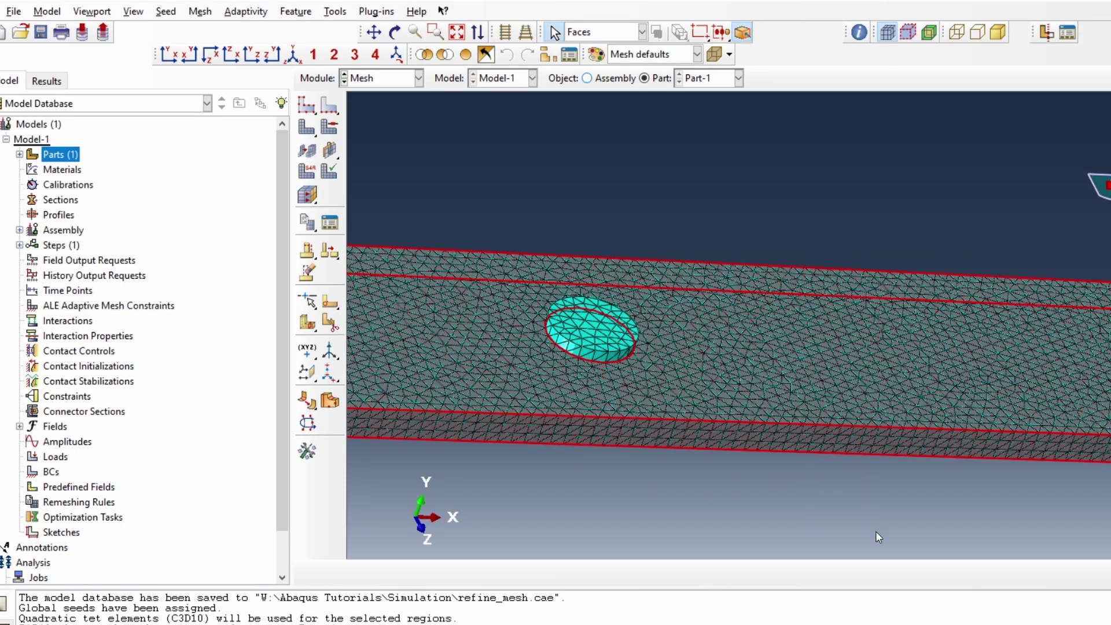
{"action": "left_click", "coordinate": [703, 516]}
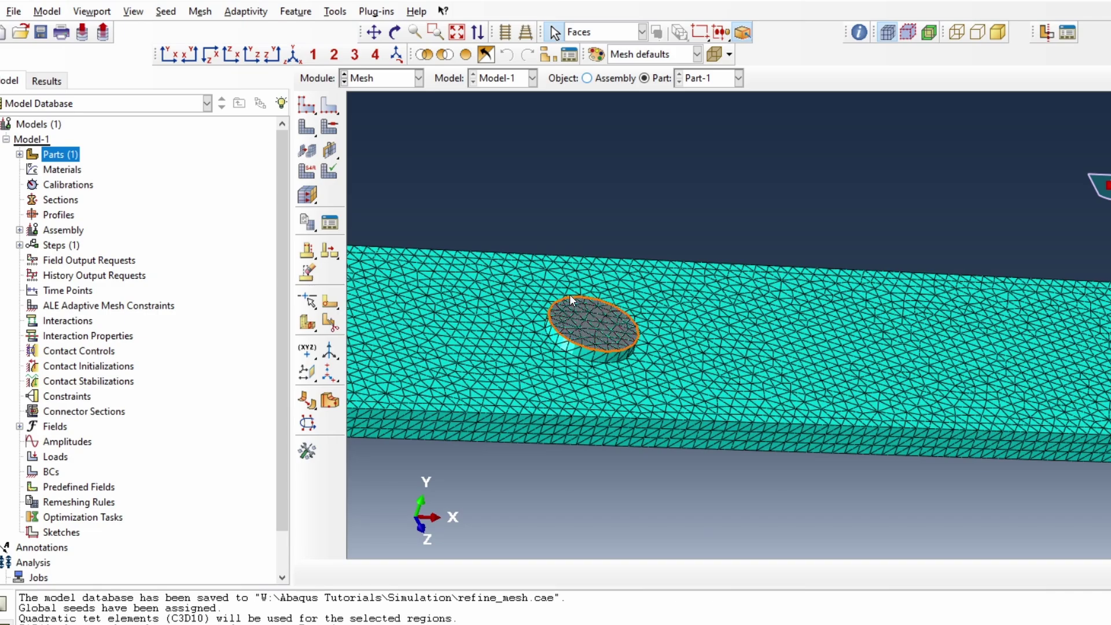
{"action": "left_click", "coordinate": [590, 331]}
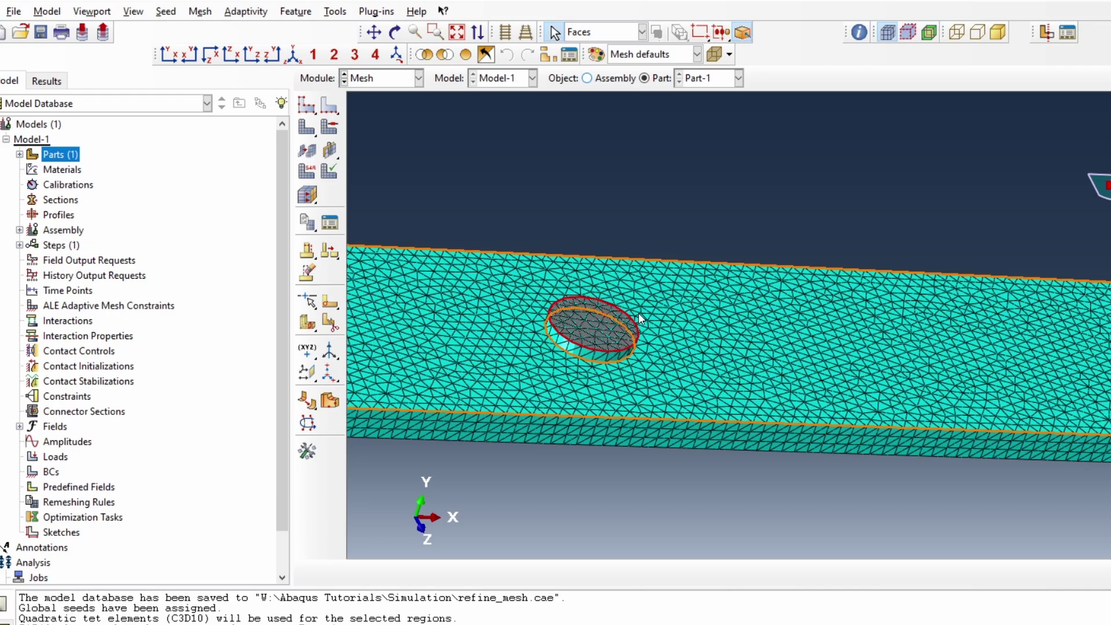
{"action": "left_click", "coordinate": [692, 498]}
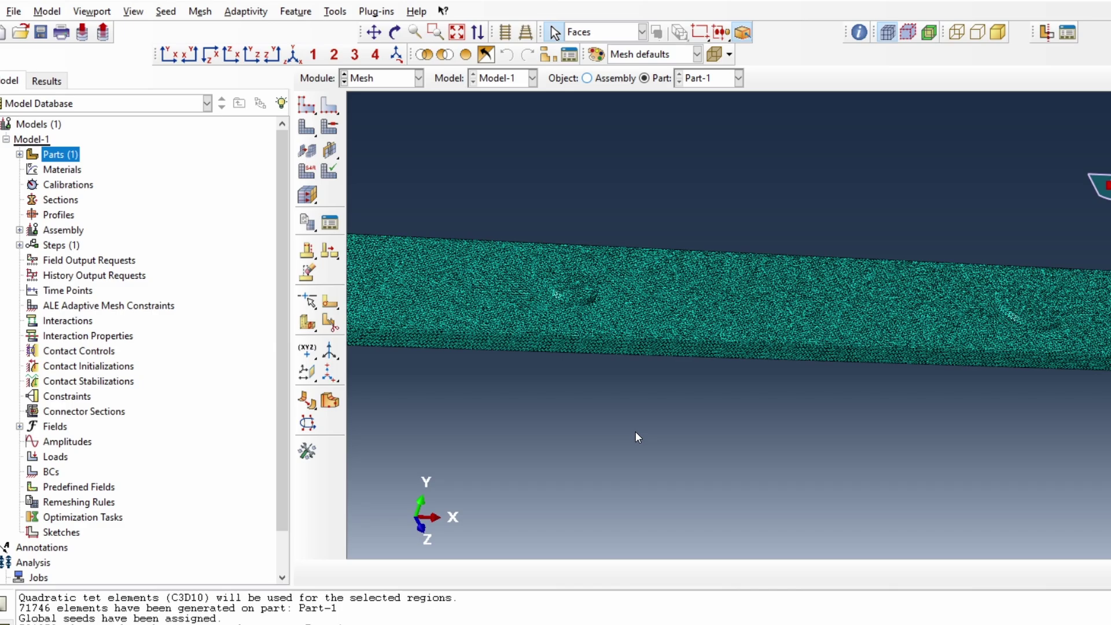
Step: Inspect the finer global mesh along the full length of the plate
{"action": "scroll", "coordinate": [514, 439], "scroll_direction": "down", "scroll_amount": 3}
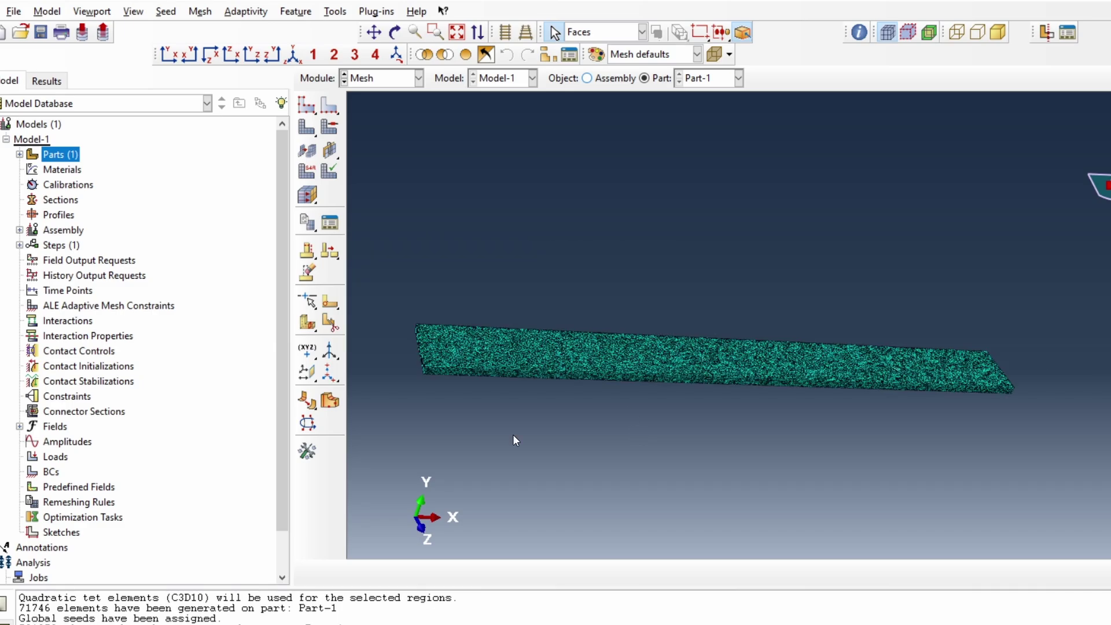
{"action": "scroll", "coordinate": [637, 375], "scroll_direction": "up", "scroll_amount": 3}
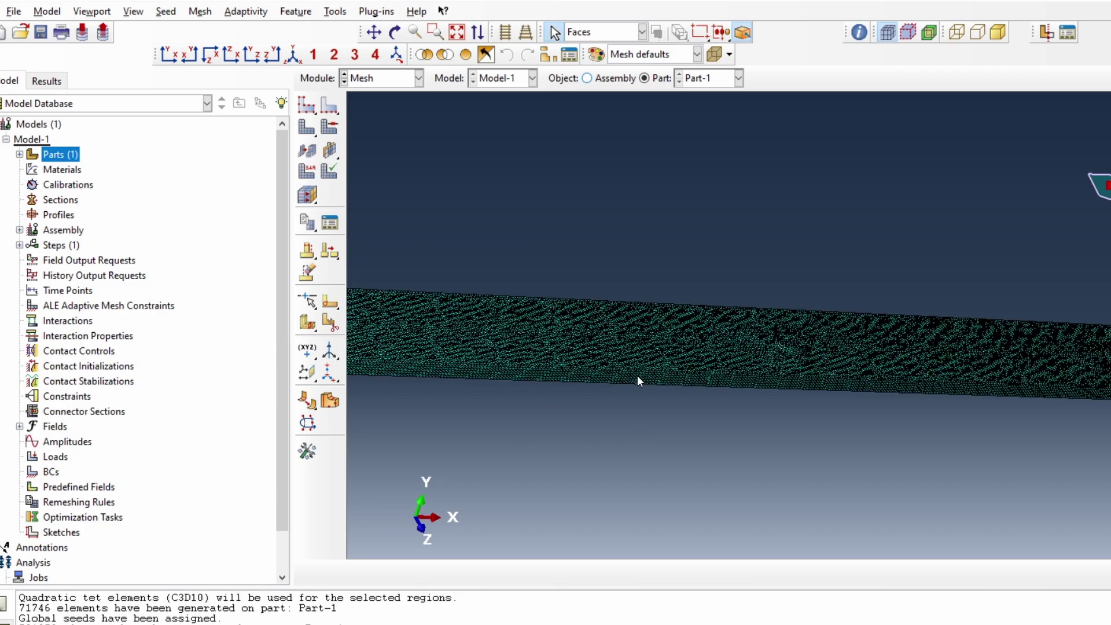
{"action": "scroll", "coordinate": [612, 451], "scroll_direction": "down", "scroll_amount": 1}
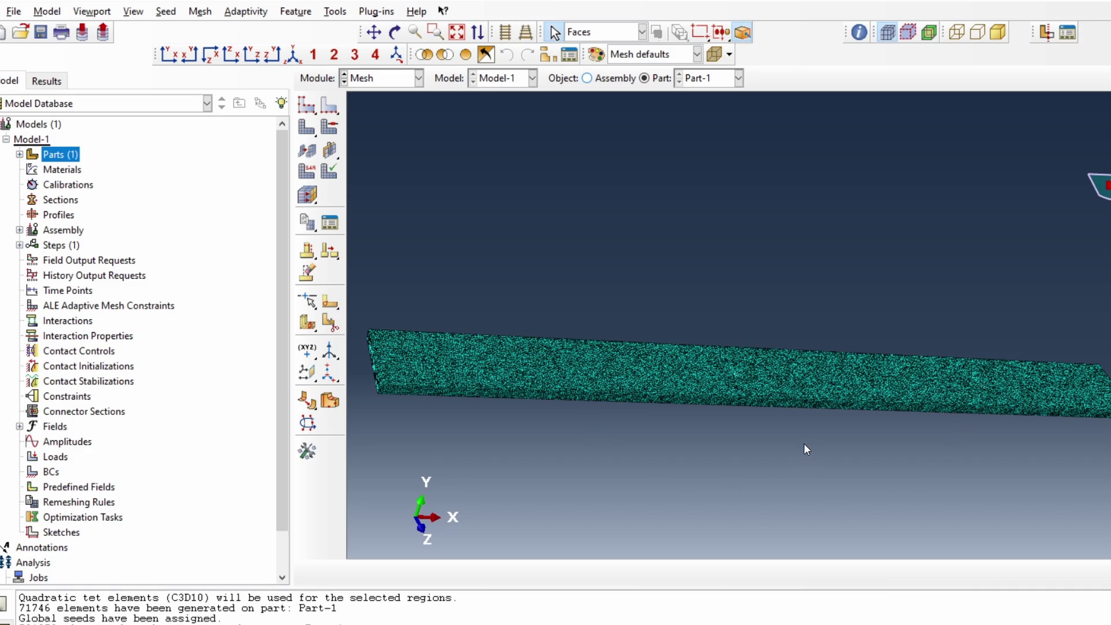
Step: Select the top face of the circular boss on the unmeshed part
{"action": "scroll", "coordinate": [804, 444], "scroll_direction": "up", "scroll_amount": 2}
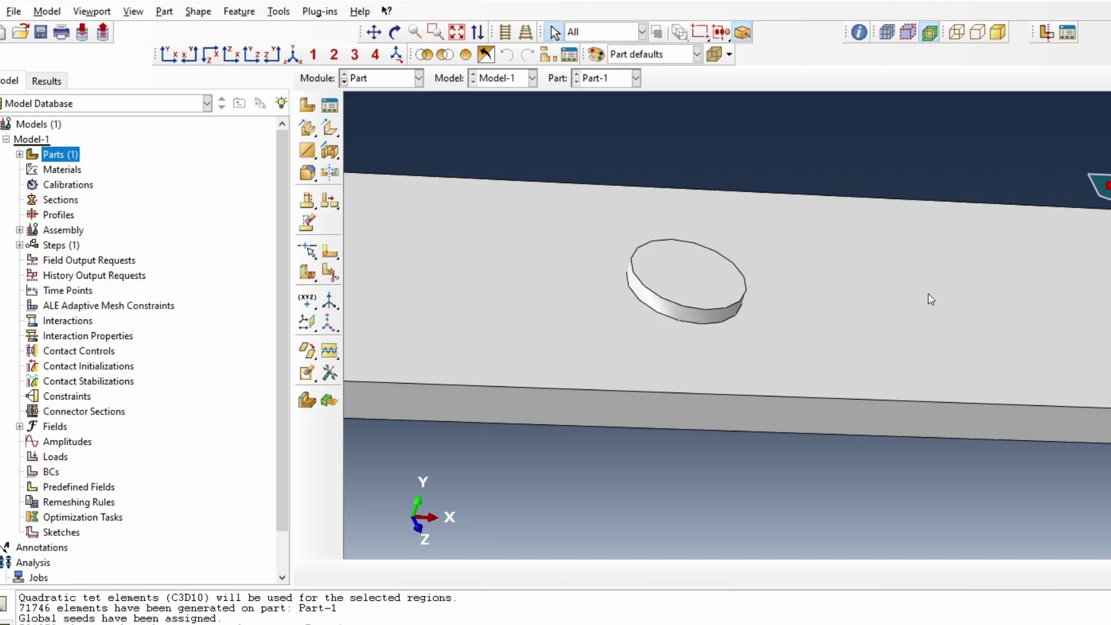
{"action": "left_click", "coordinate": [688, 284]}
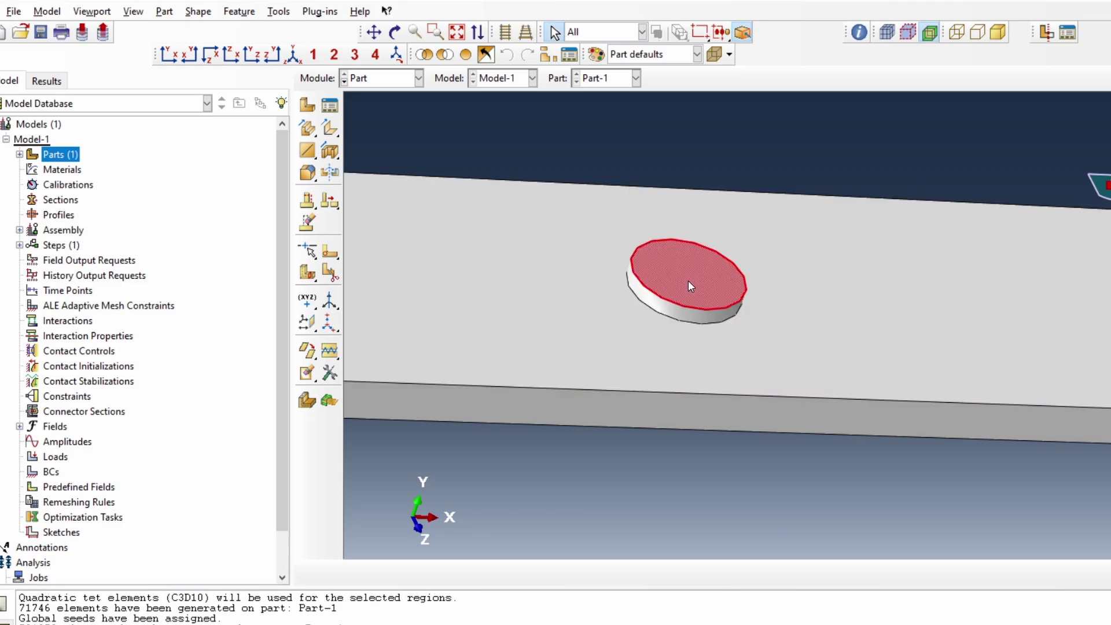
Step: Highlight the circular boss's top face on the unmeshed part as the region of interest, and clear the selection
{"action": "left_click", "coordinate": [696, 493]}
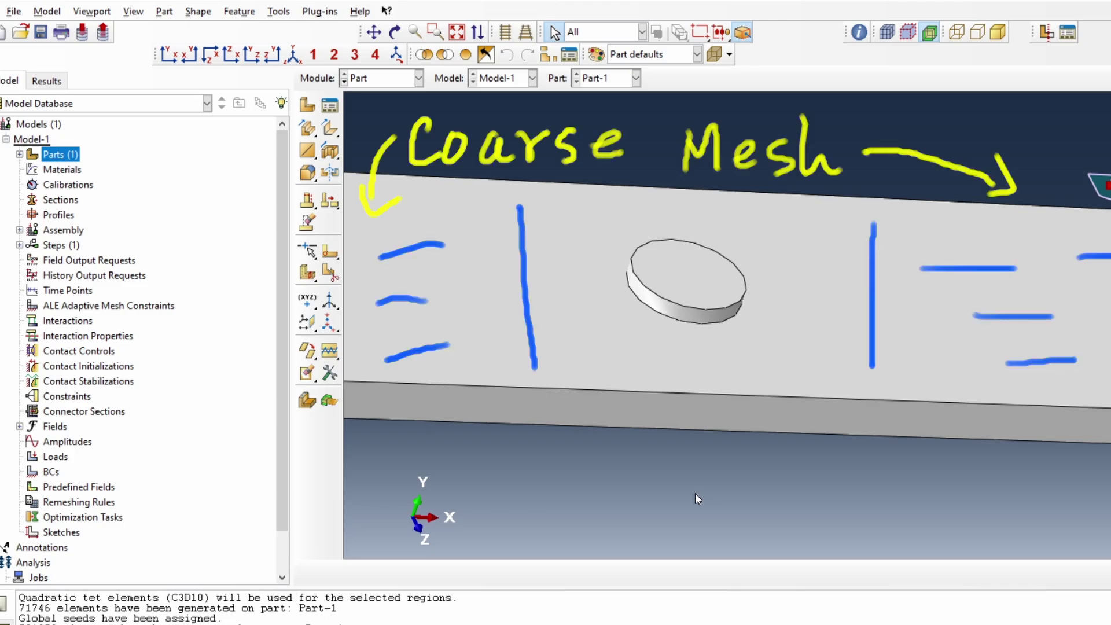
{"action": "left_click", "coordinate": [683, 301]}
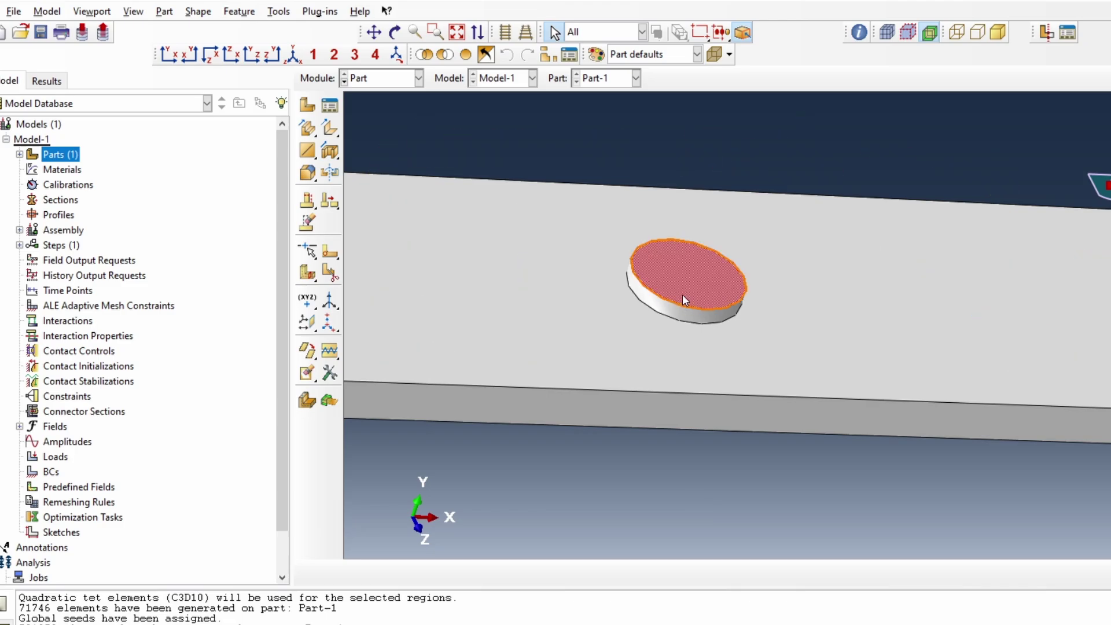
{"action": "left_click", "coordinate": [694, 273]}
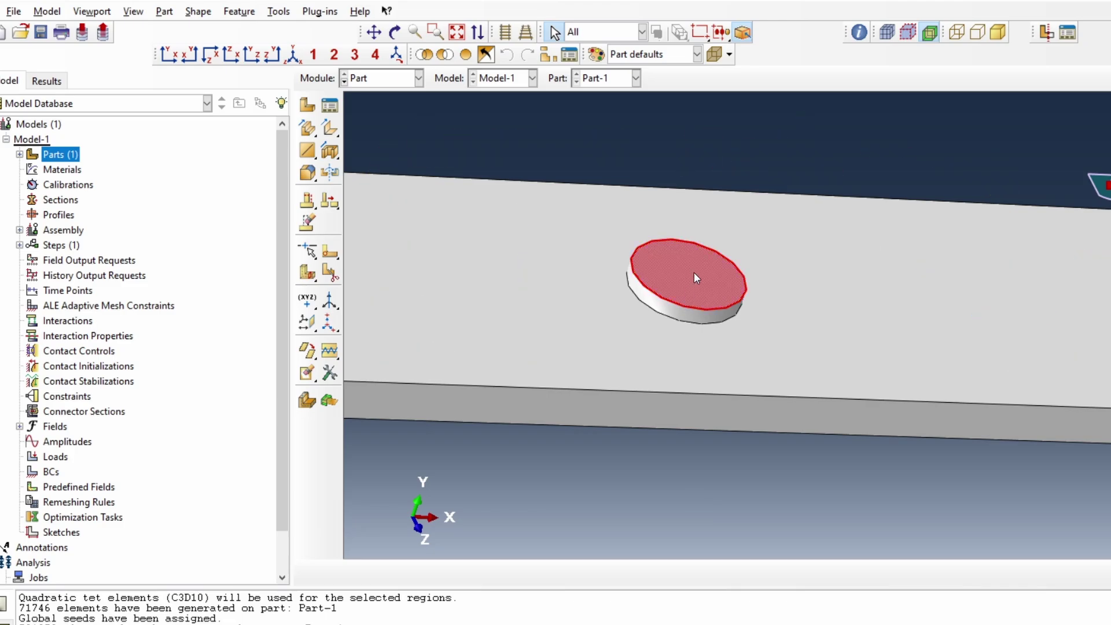
{"action": "left_click", "coordinate": [682, 470]}
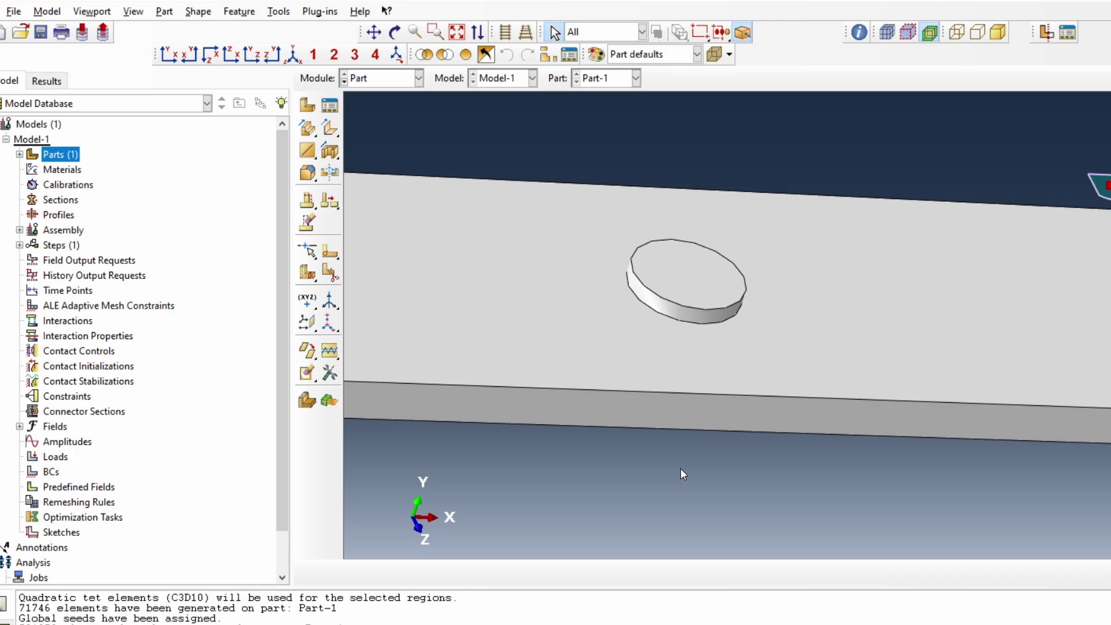
Step: Start a cell partition with the Extrude/Sweep edges method and accept deleting the meshes that the partition invalidates
{"action": "scroll", "coordinate": [681, 468], "scroll_direction": "down", "scroll_amount": 2}
{"action": "scroll", "coordinate": [538, 188], "scroll_direction": "down", "scroll_amount": 3}
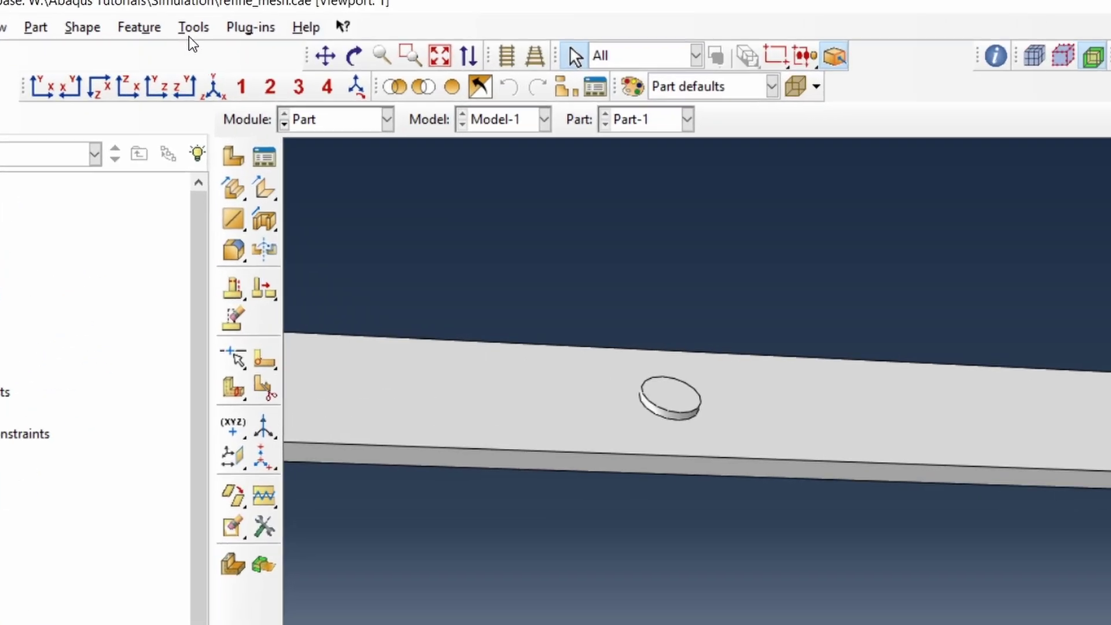
{"action": "left_click", "coordinate": [279, 11]}
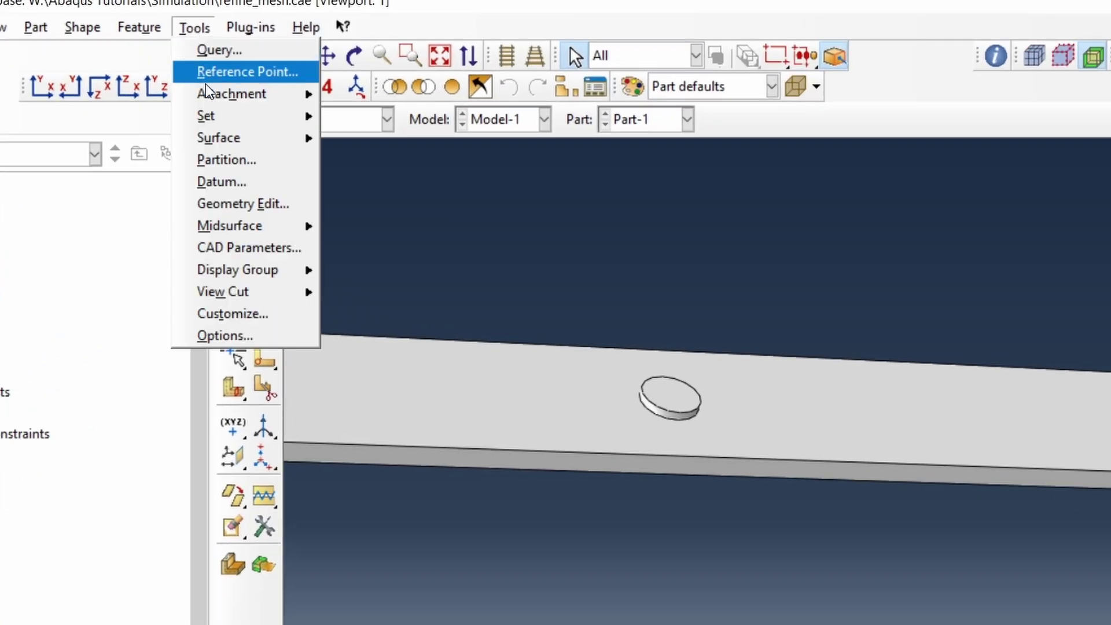
{"action": "left_click", "coordinate": [224, 160]}
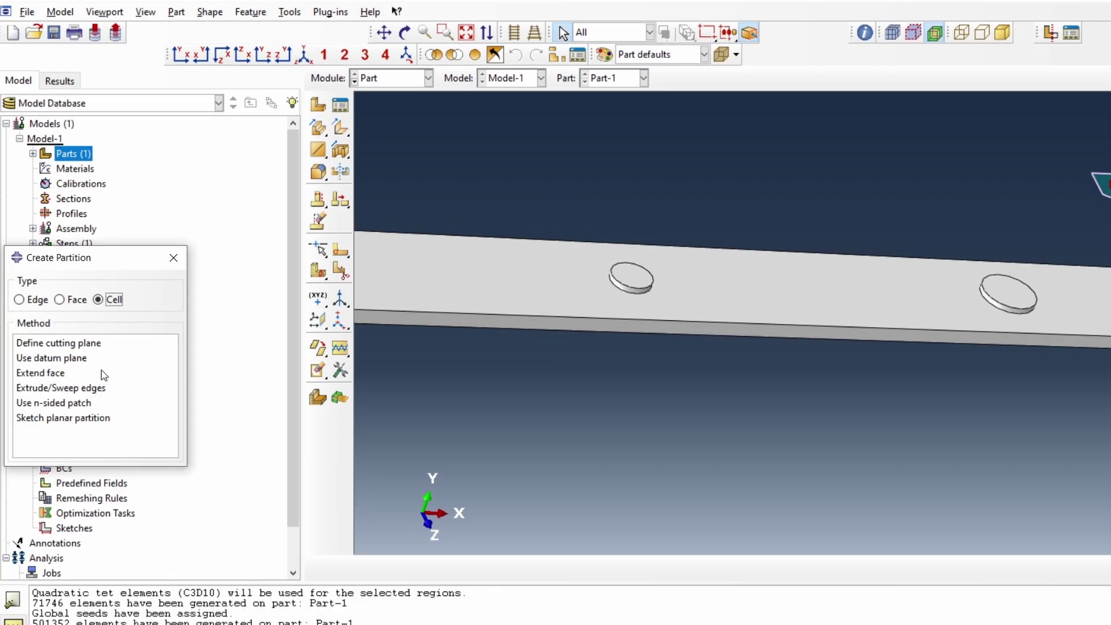
{"action": "left_click", "coordinate": [42, 393]}
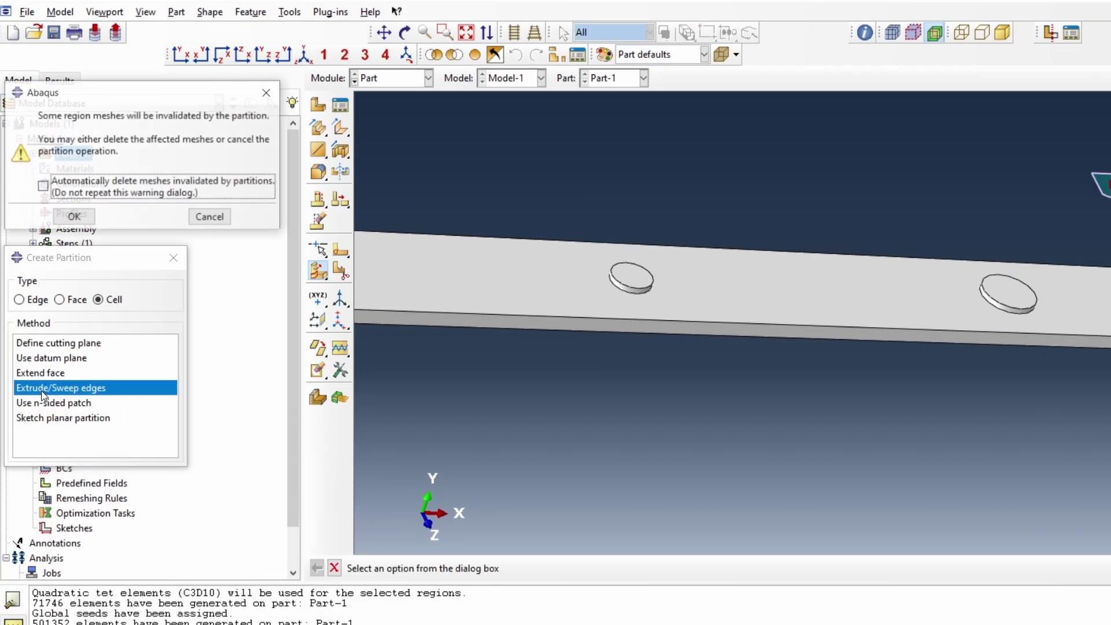
{"action": "left_click", "coordinate": [72, 216]}
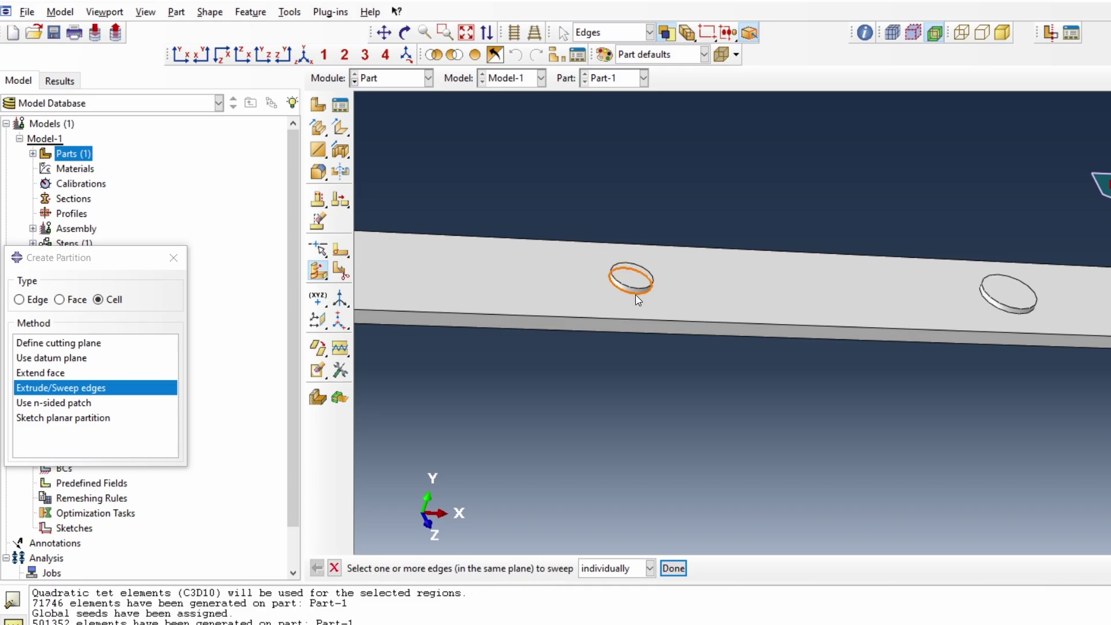
Step: Choose the circular edge at the base of the smaller boss as the edge to sweep
{"action": "left_click", "coordinate": [657, 412]}
{"action": "left_click_drag", "start_coordinate": [791, 371], "coordinate": [792, 346], "text": "ctrl+alt"}
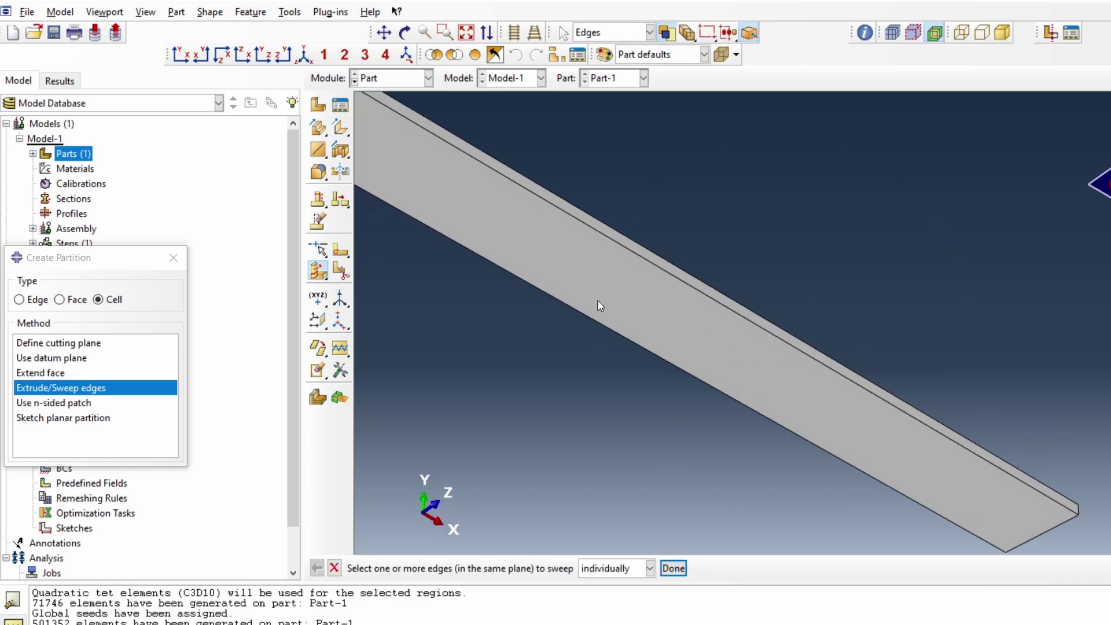
{"action": "scroll", "coordinate": [786, 343], "scroll_direction": "down", "scroll_amount": 1}
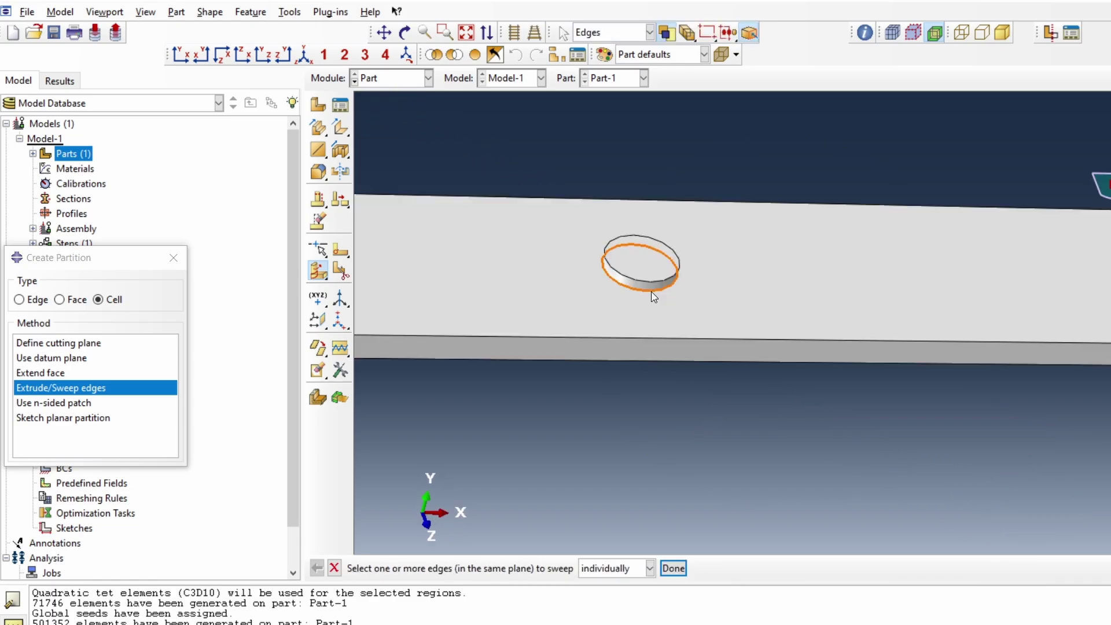
{"action": "left_click", "coordinate": [647, 289]}
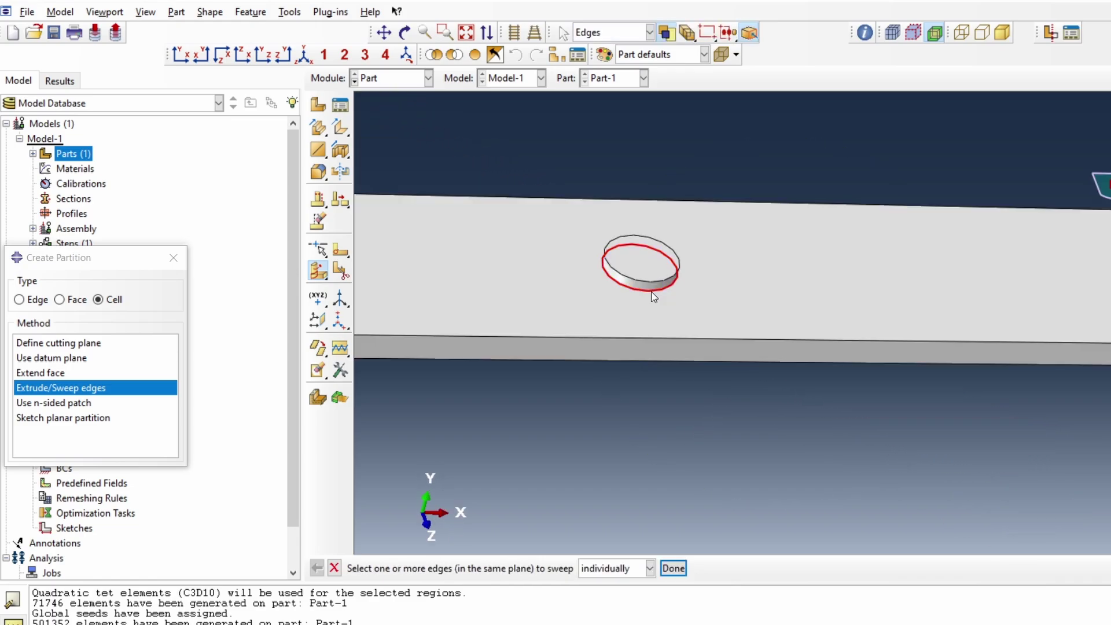
{"action": "left_click", "coordinate": [675, 568]}
Step: Extrude the circular edge along a direction defined by the short thickness edge at the plate's end corner
{"action": "scroll", "coordinate": [675, 463], "scroll_direction": "down", "scroll_amount": 2}
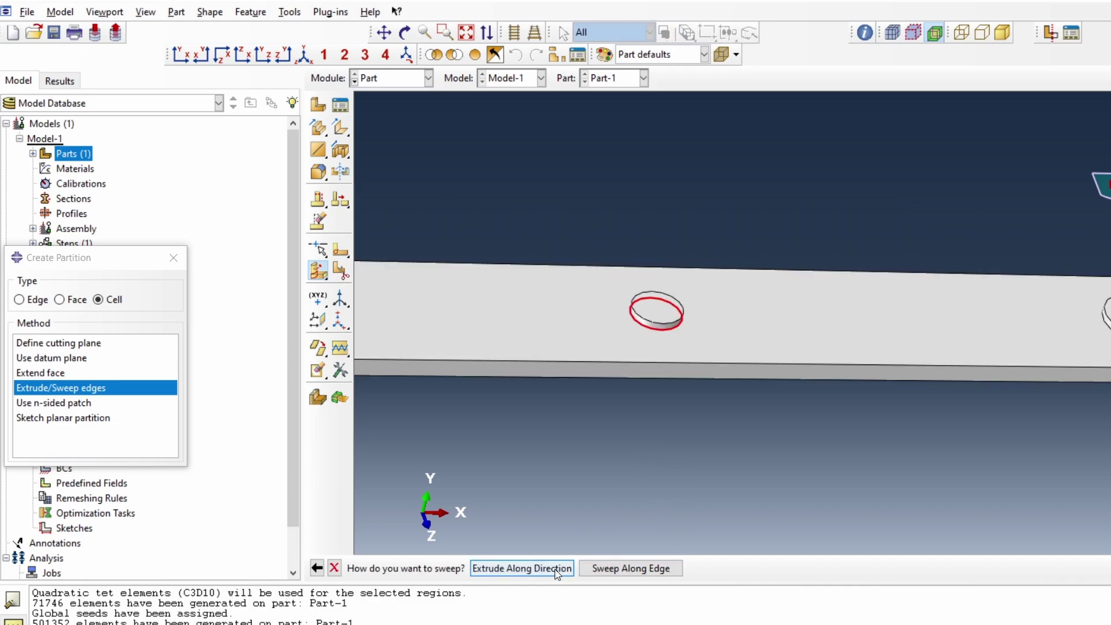
{"action": "left_click", "coordinate": [557, 568]}
{"action": "scroll", "coordinate": [832, 352], "scroll_direction": "down", "scroll_amount": 4}
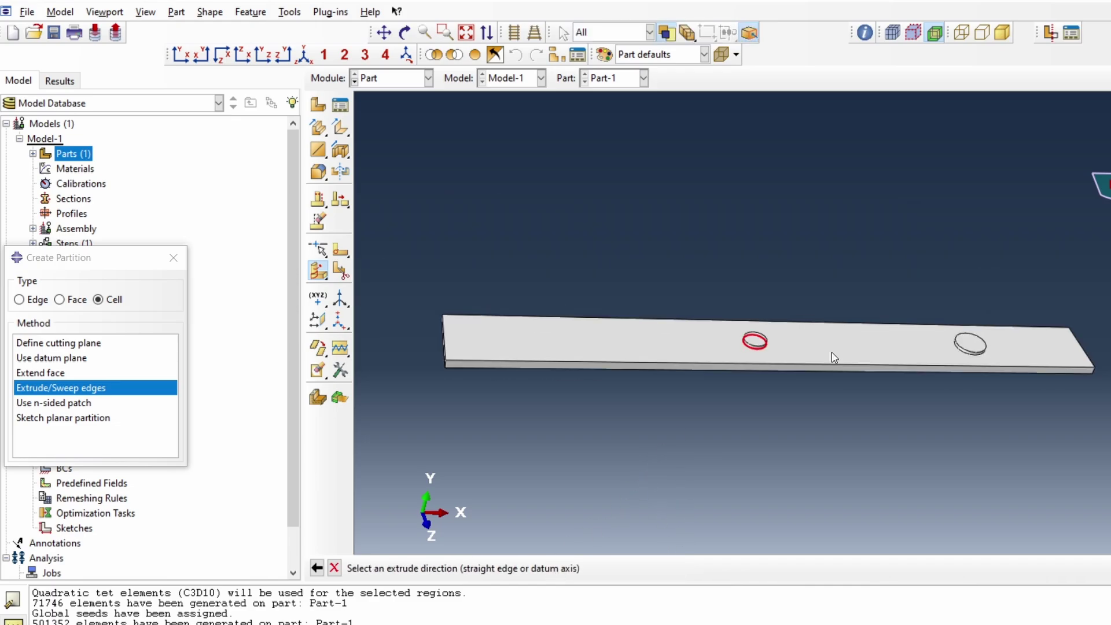
{"action": "scroll", "coordinate": [832, 352], "scroll_direction": "up", "scroll_amount": 2}
{"action": "scroll", "coordinate": [888, 372], "scroll_direction": "down", "scroll_amount": 3}
{"action": "scroll", "coordinate": [739, 384], "scroll_direction": "up", "scroll_amount": 2}
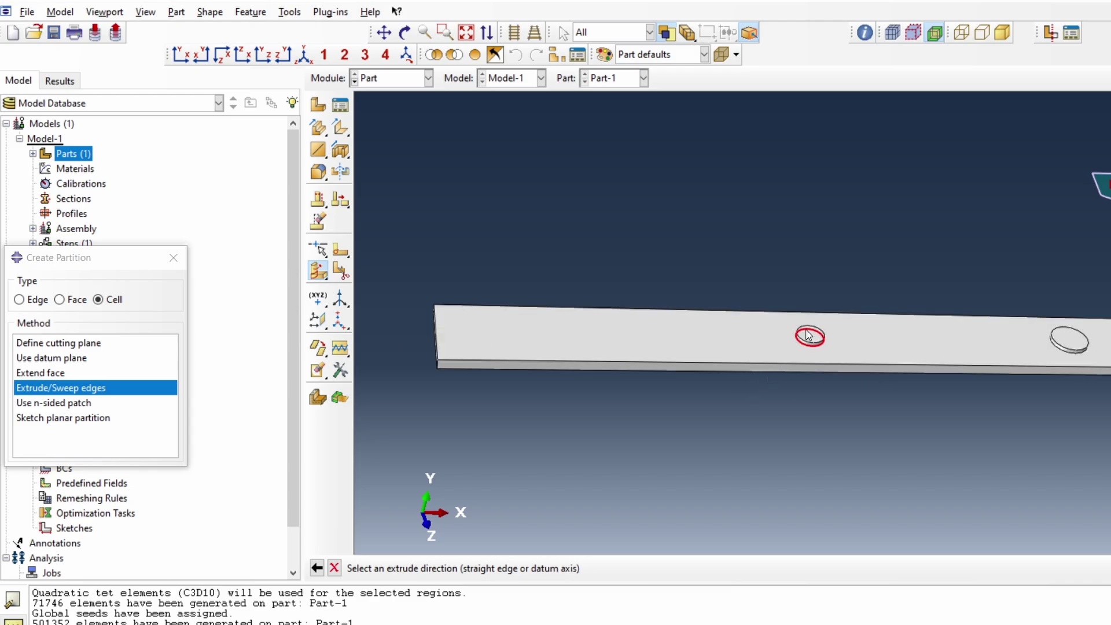
{"action": "scroll", "coordinate": [412, 361], "scroll_direction": "up", "scroll_amount": 1}
{"action": "scroll", "coordinate": [409, 388], "scroll_direction": "up", "scroll_amount": 1}
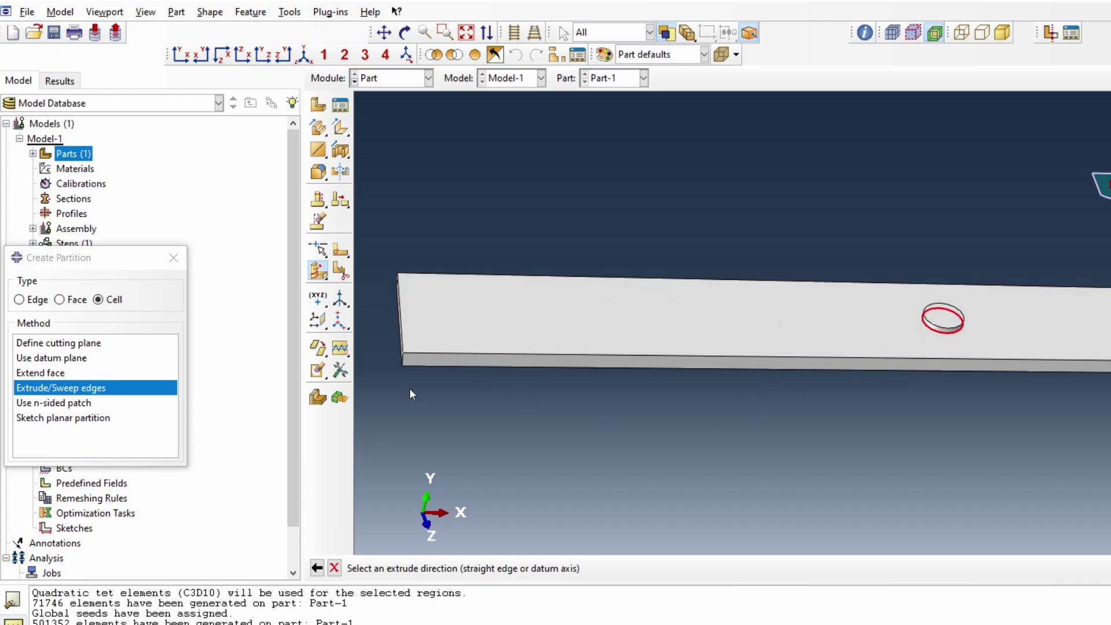
{"action": "scroll", "coordinate": [405, 361], "scroll_direction": "up", "scroll_amount": 3}
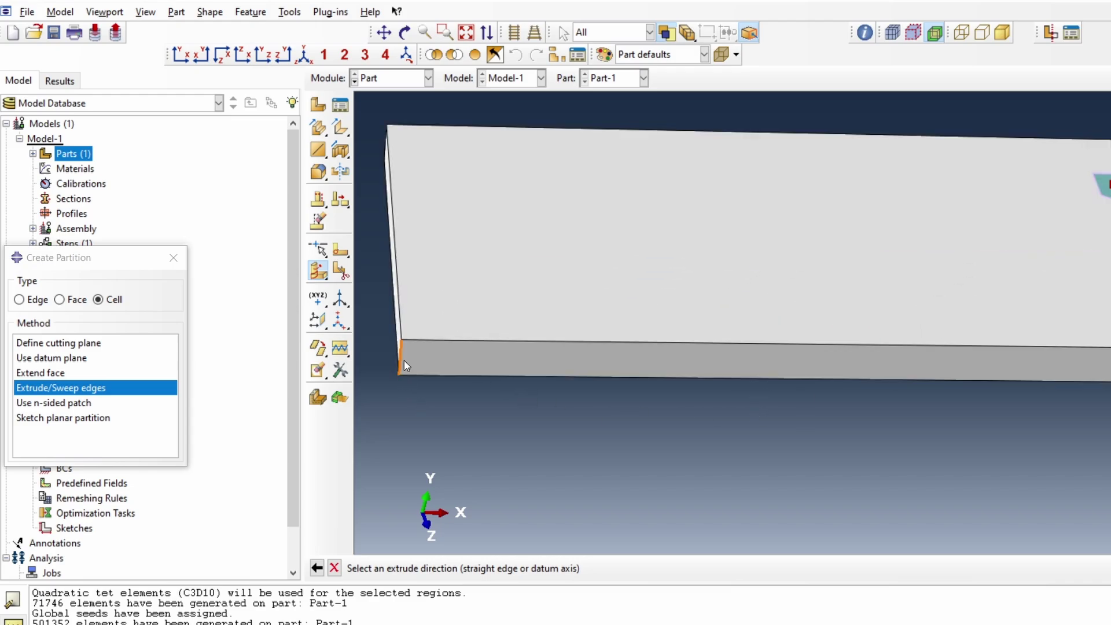
{"action": "left_click", "coordinate": [398, 348]}
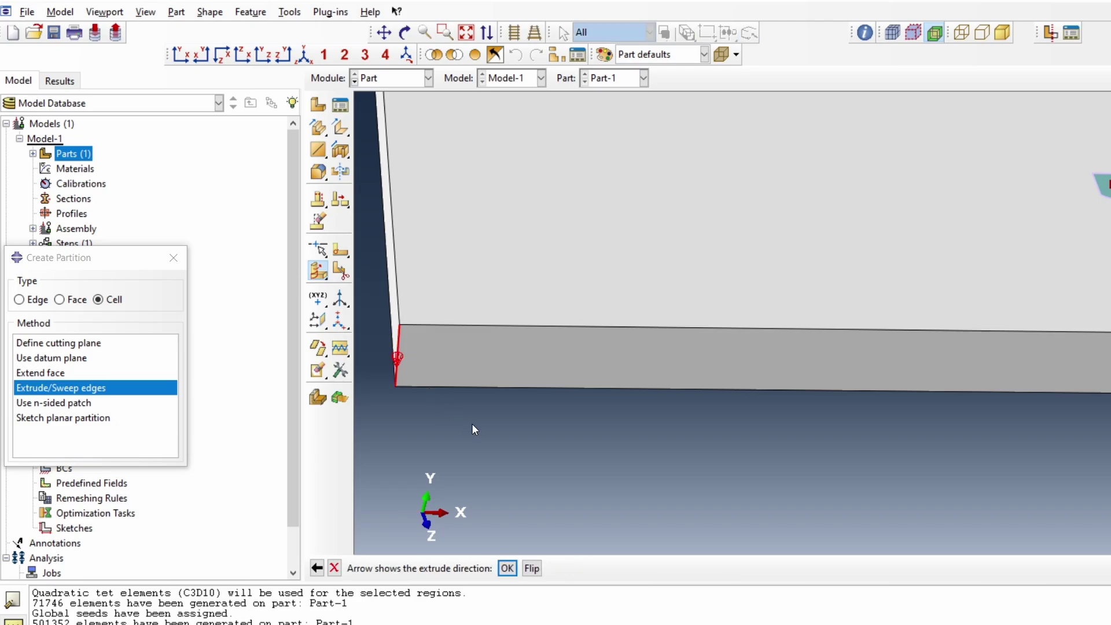
Step: Accept the extrude direction through the plate's thickness and create the cell partition
{"action": "scroll", "coordinate": [457, 412], "scroll_direction": "down", "scroll_amount": 2}
{"action": "scroll", "coordinate": [370, 363], "scroll_direction": "down", "scroll_amount": 1}
{"action": "scroll", "coordinate": [695, 324], "scroll_direction": "down", "scroll_amount": 1}
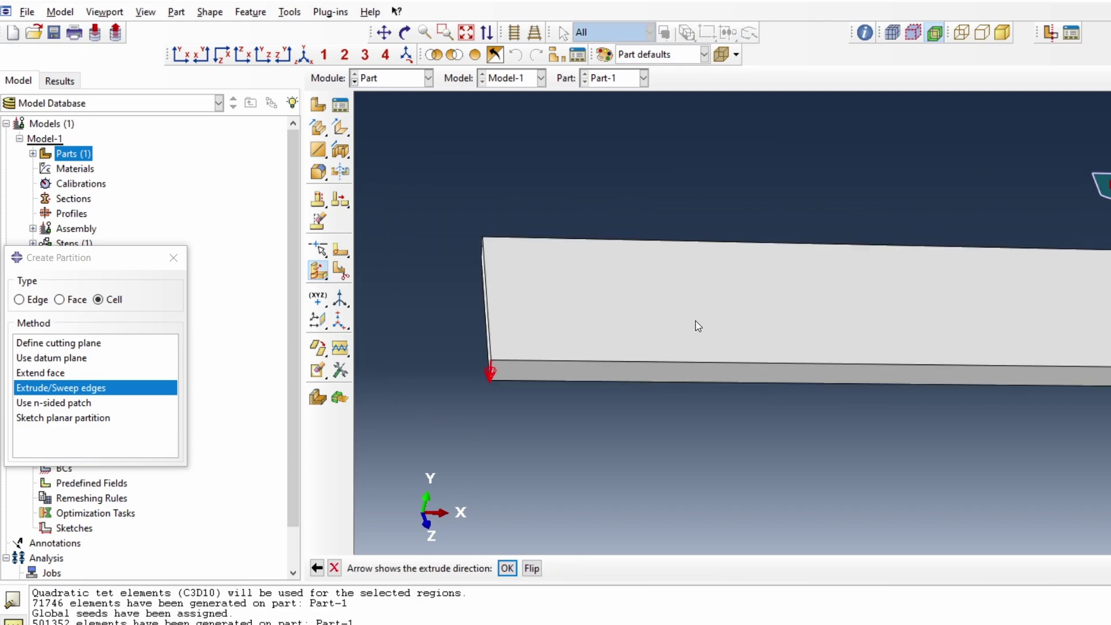
{"action": "scroll", "coordinate": [926, 405], "scroll_direction": "down", "scroll_amount": 2}
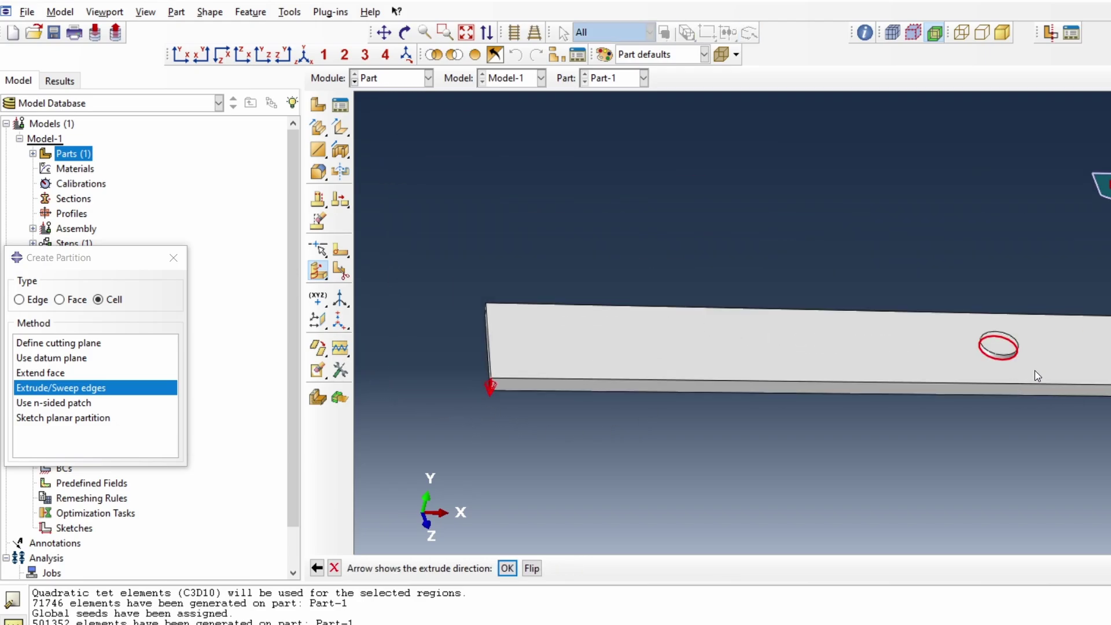
{"action": "left_click", "coordinate": [507, 568]}
{"action": "left_click", "coordinate": [524, 567]}
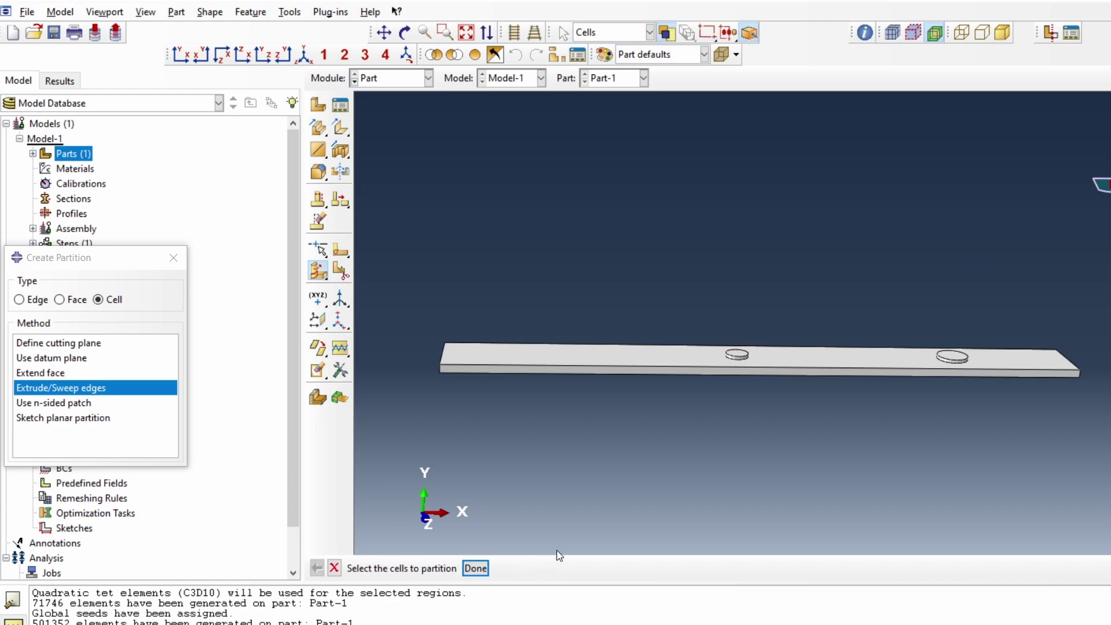
Step: Inspect the partition from the plate's underside, highlighting the plate cell and the cylindrical boss cell in turn
{"action": "left_click_drag", "start_coordinate": [664, 422], "coordinate": [798, 292], "text": "ctrl+alt"}
{"action": "scroll", "coordinate": [724, 342], "scroll_direction": "up", "scroll_amount": 5}
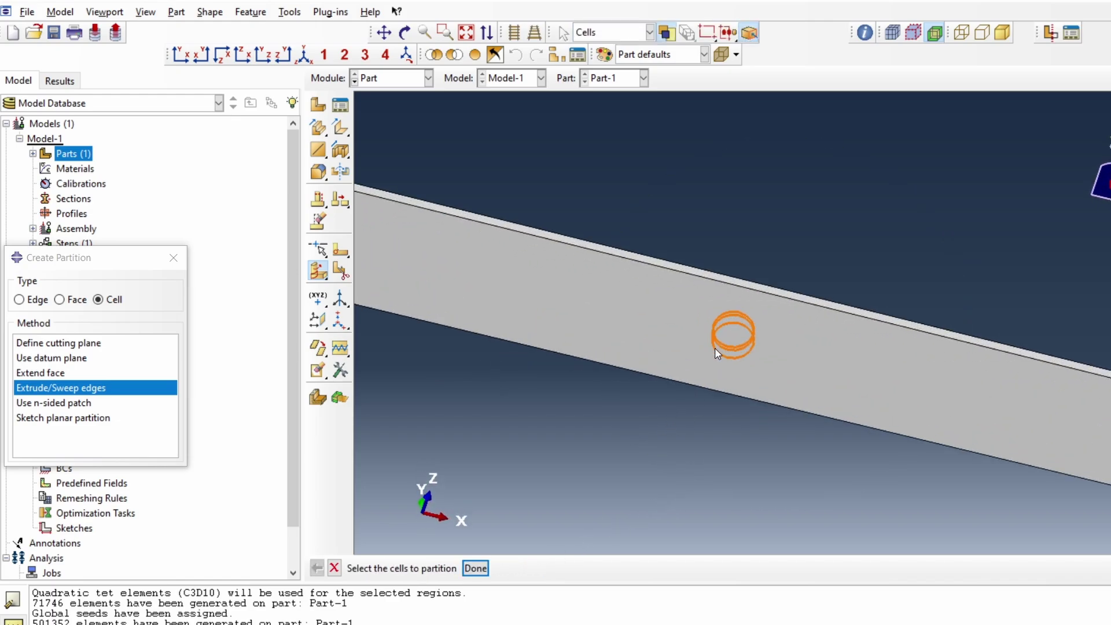
{"action": "left_click", "coordinate": [659, 288]}
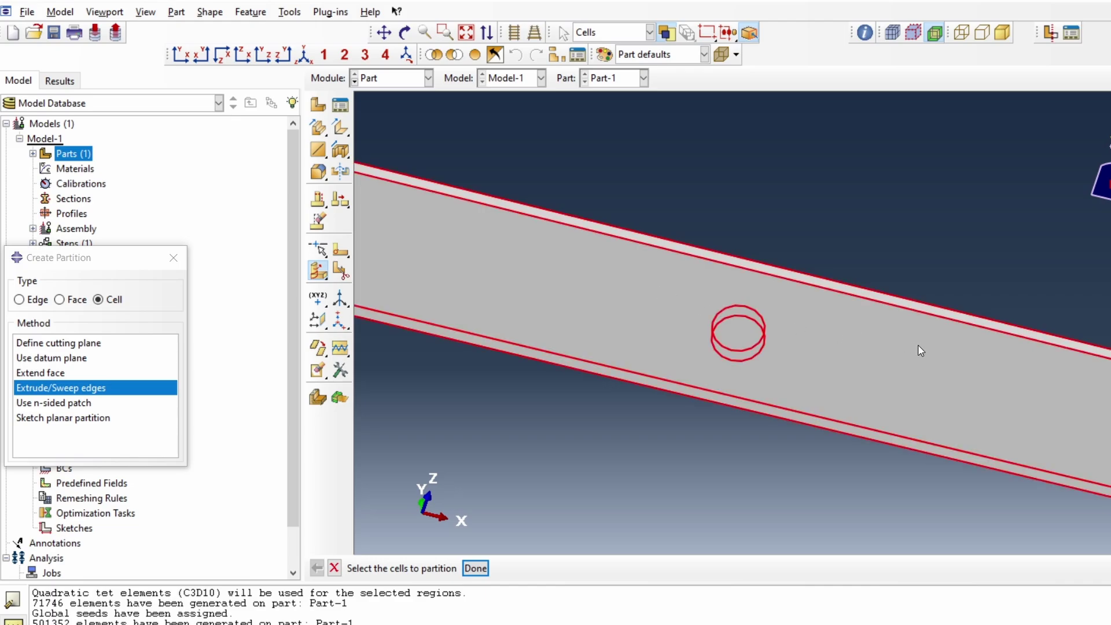
{"action": "left_click", "coordinate": [706, 461]}
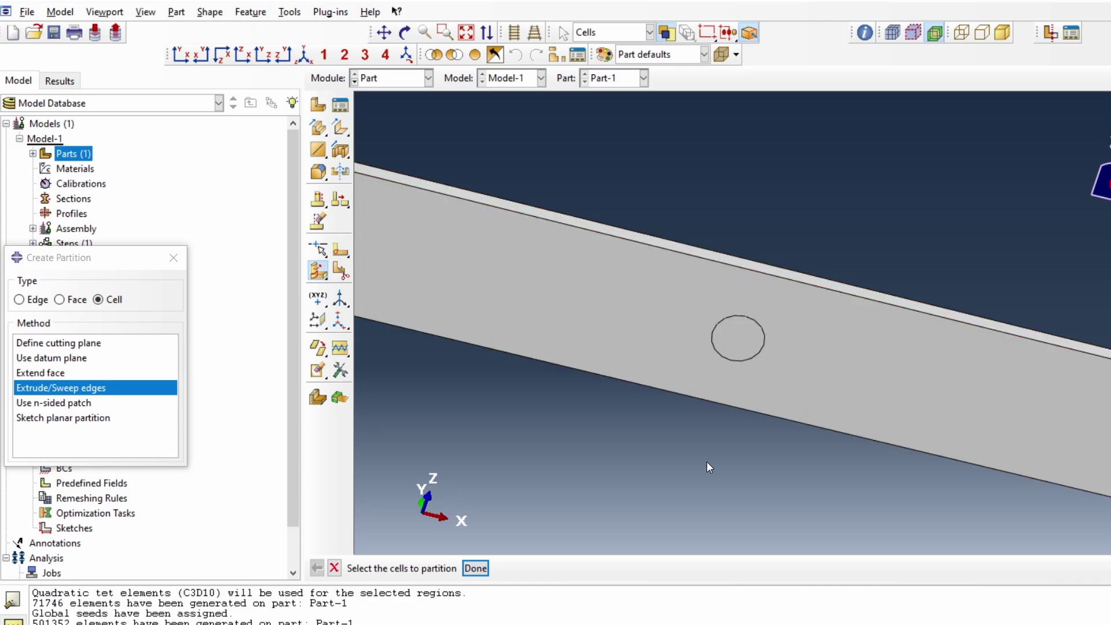
{"action": "left_click_drag", "start_coordinate": [707, 460], "coordinate": [686, 415], "text": "ctrl+alt"}
{"action": "left_click", "coordinate": [767, 328]}
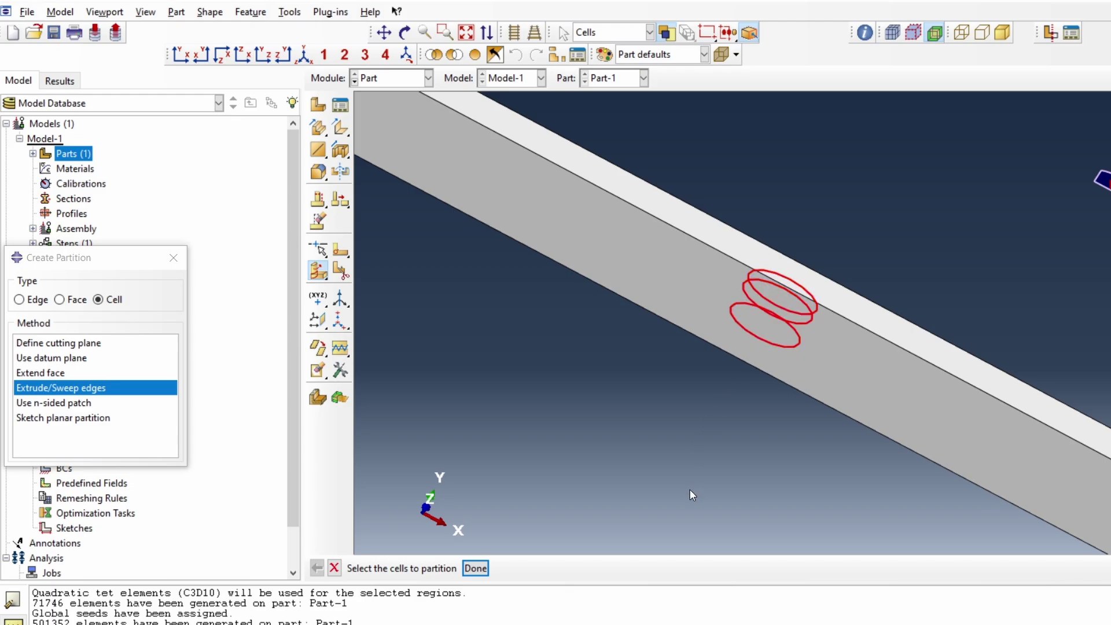
{"action": "left_click", "coordinate": [586, 417]}
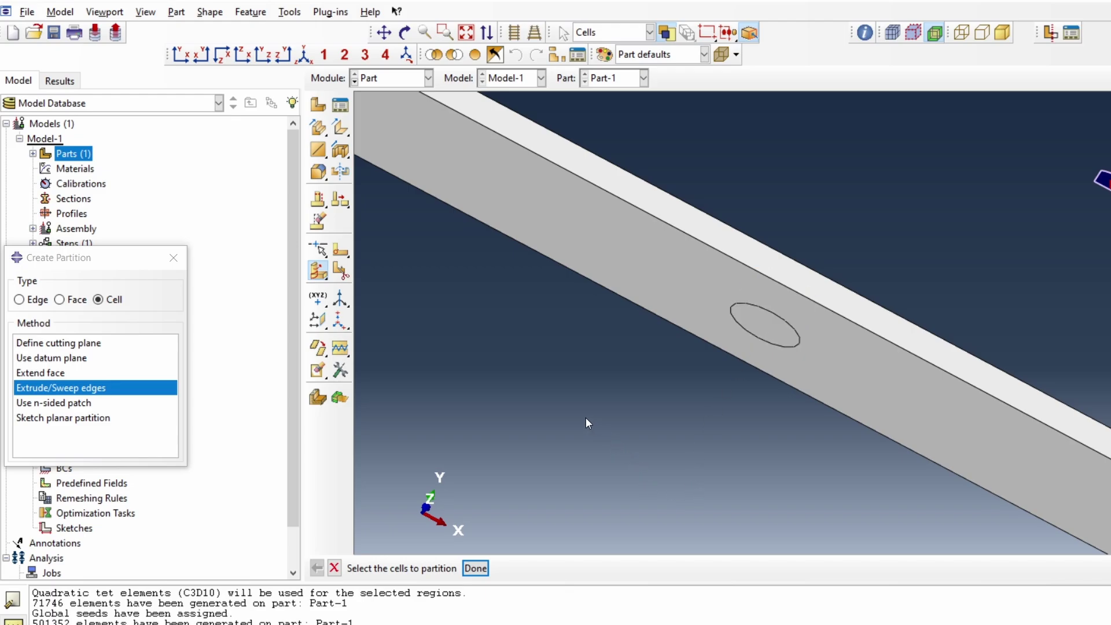
{"action": "left_click_drag", "start_coordinate": [586, 418], "coordinate": [726, 416], "text": "ctrl+alt"}
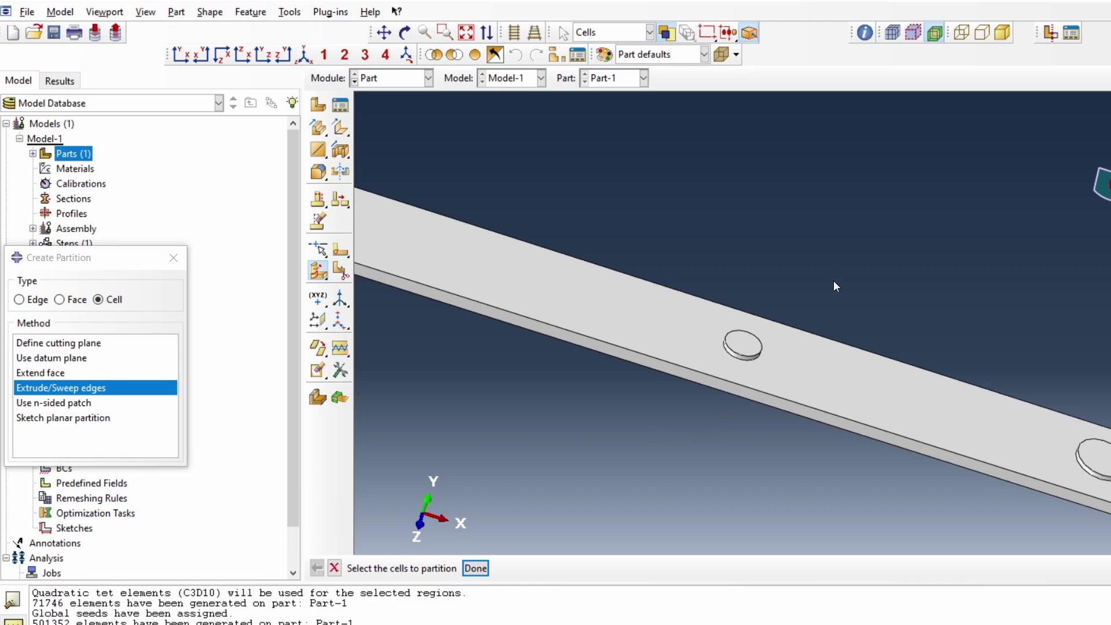
{"action": "left_click_drag", "start_coordinate": [833, 265], "coordinate": [724, 353], "text": "ctrl+alt"}
{"action": "scroll", "coordinate": [724, 354], "scroll_direction": "down", "scroll_amount": 4}
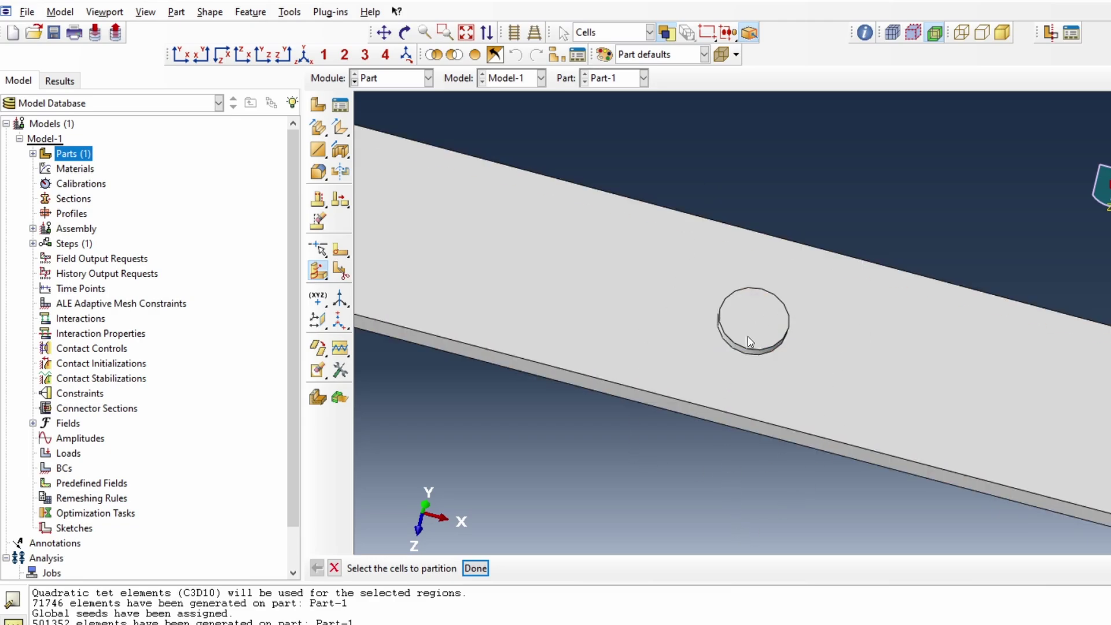
Step: Start a sketched face partition on the plate's top face, with the plate's short end edge vertical and on the right
{"action": "left_click", "coordinate": [62, 299]}
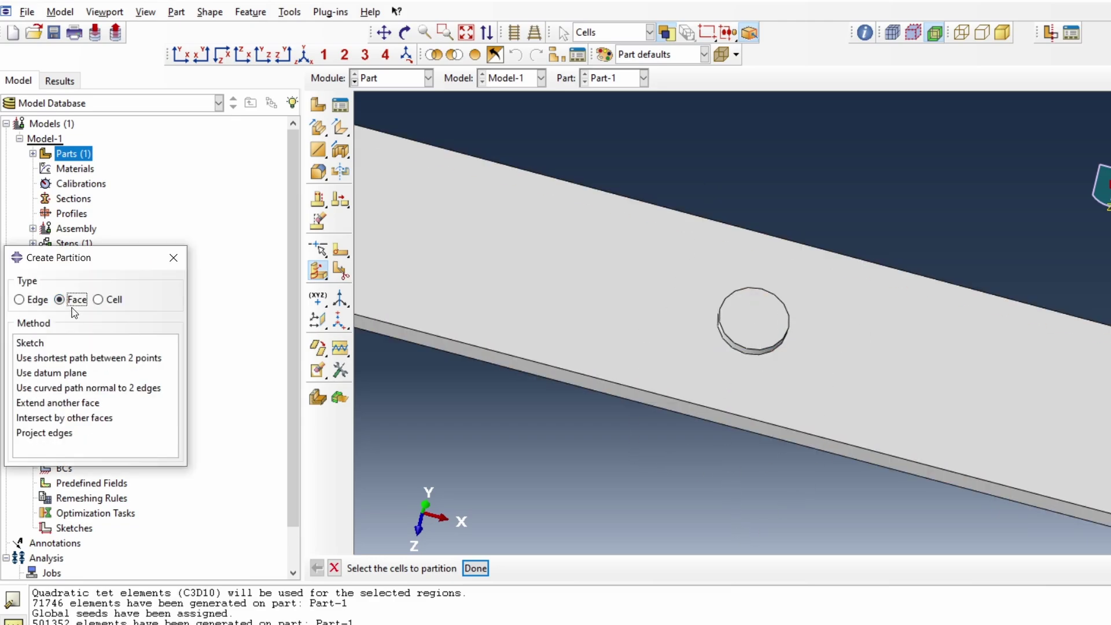
{"action": "left_click", "coordinate": [30, 343]}
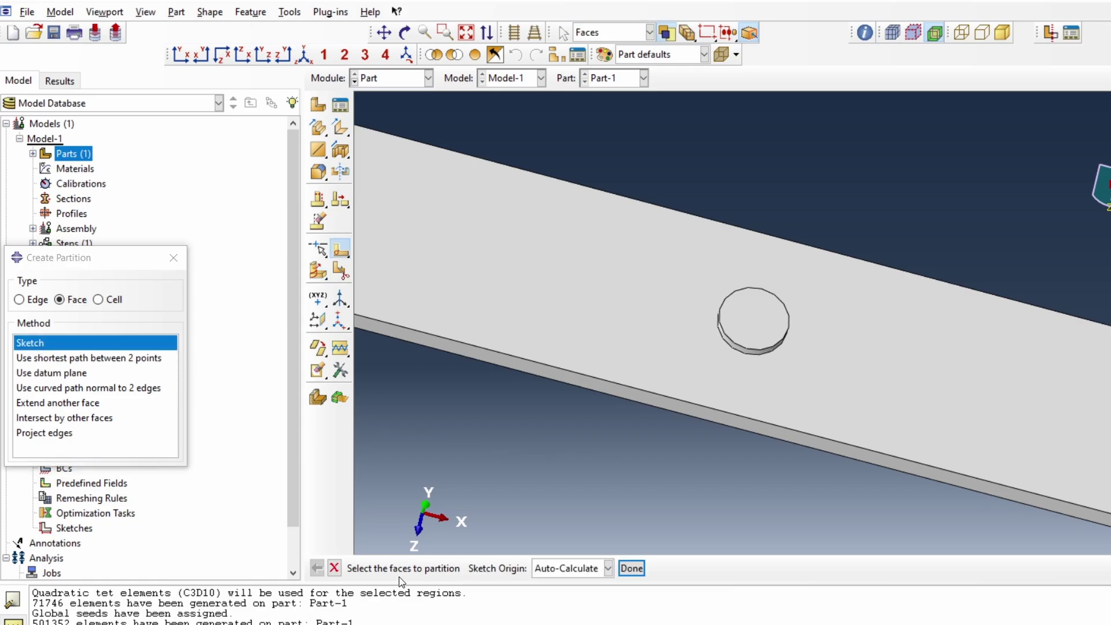
{"action": "left_click", "coordinate": [907, 400]}
{"action": "left_click", "coordinate": [634, 572]}
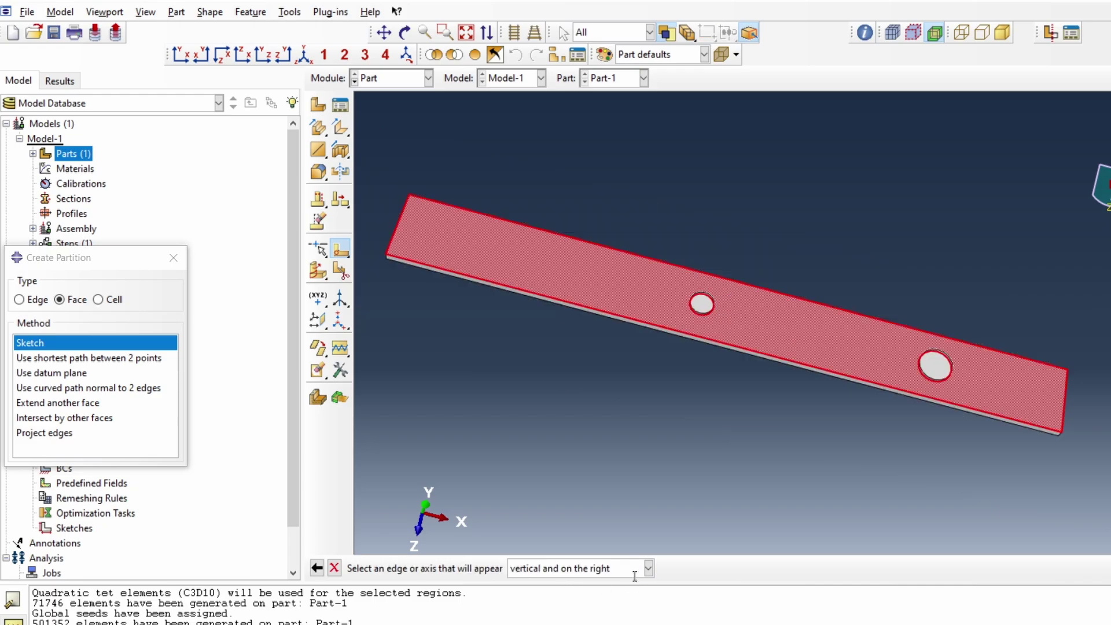
{"action": "left_click", "coordinate": [1067, 400]}
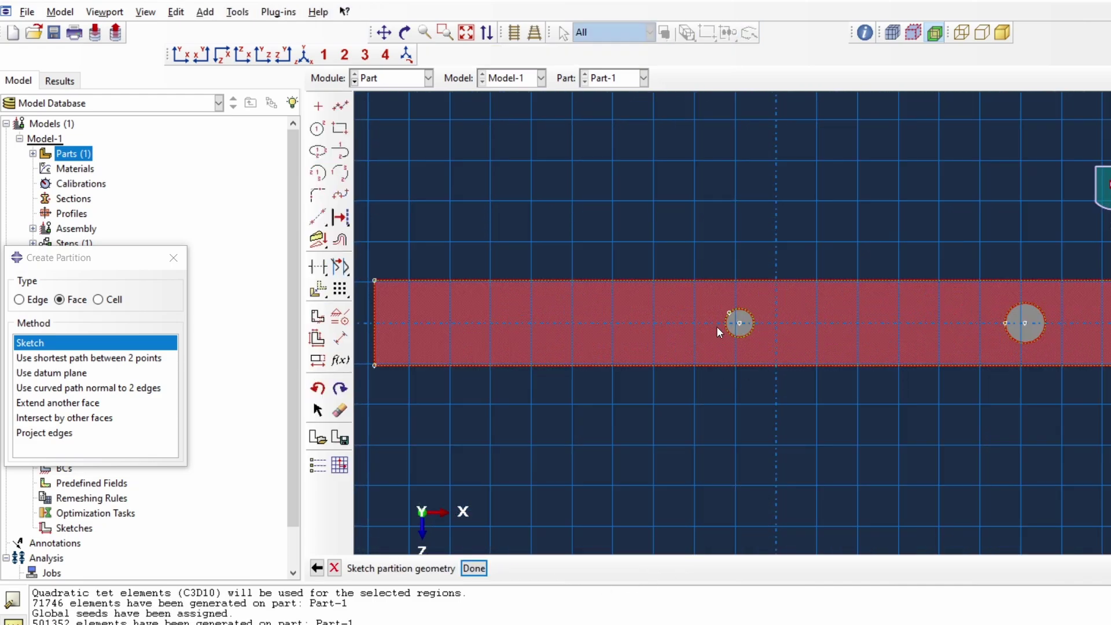
Step: Sketch a rectangle enclosing the smaller boss's circle, keeping it within the plate's width
{"action": "scroll", "coordinate": [748, 322], "scroll_direction": "down", "scroll_amount": 5}
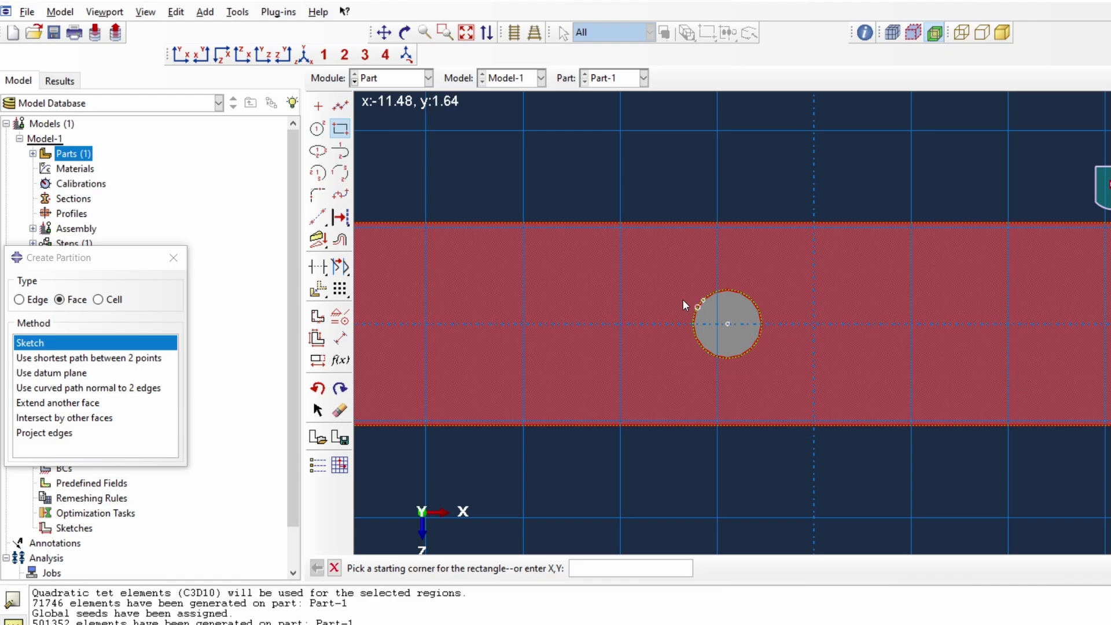
{"action": "left_click", "coordinate": [669, 276]}
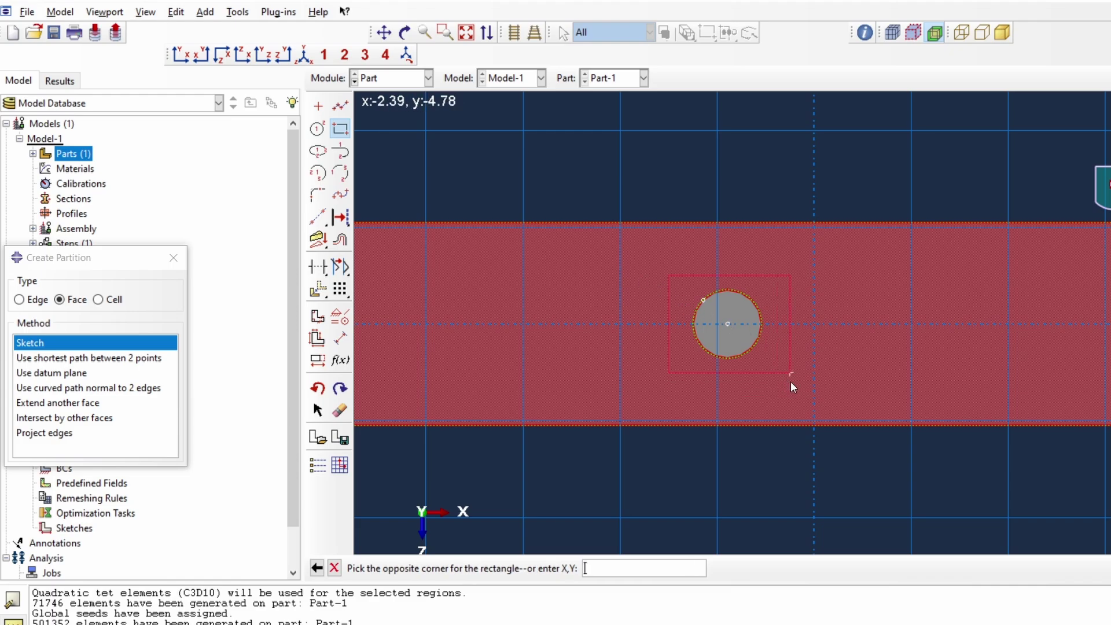
{"action": "left_click", "coordinate": [781, 381]}
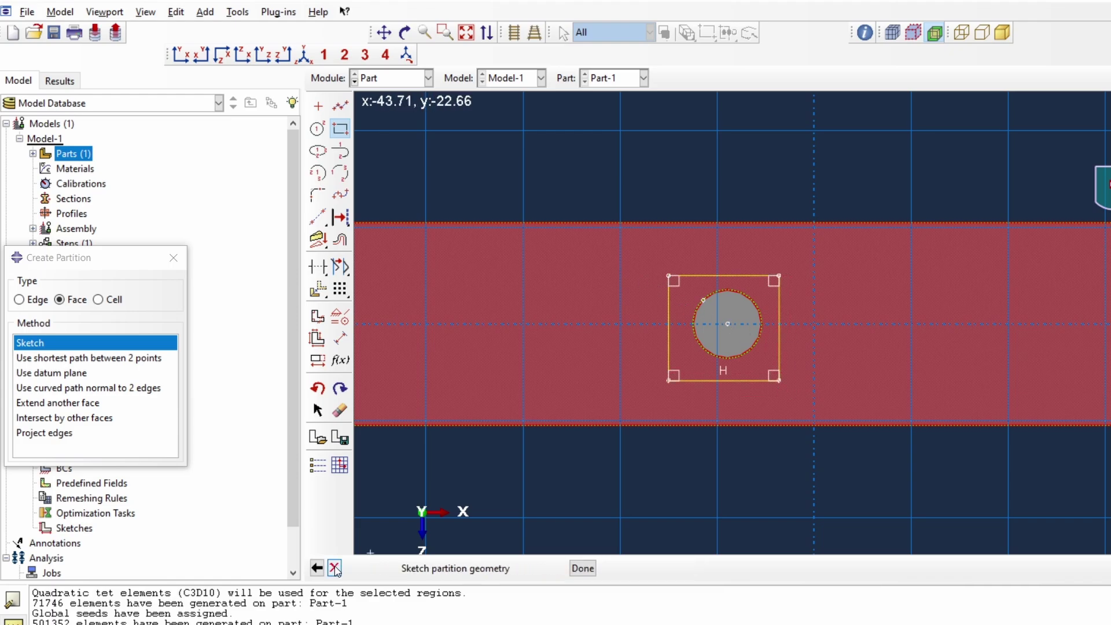
Step: Complete the rectangular face partition around the smaller boss and check the plate from its side and underside
{"action": "left_click", "coordinate": [475, 568]}
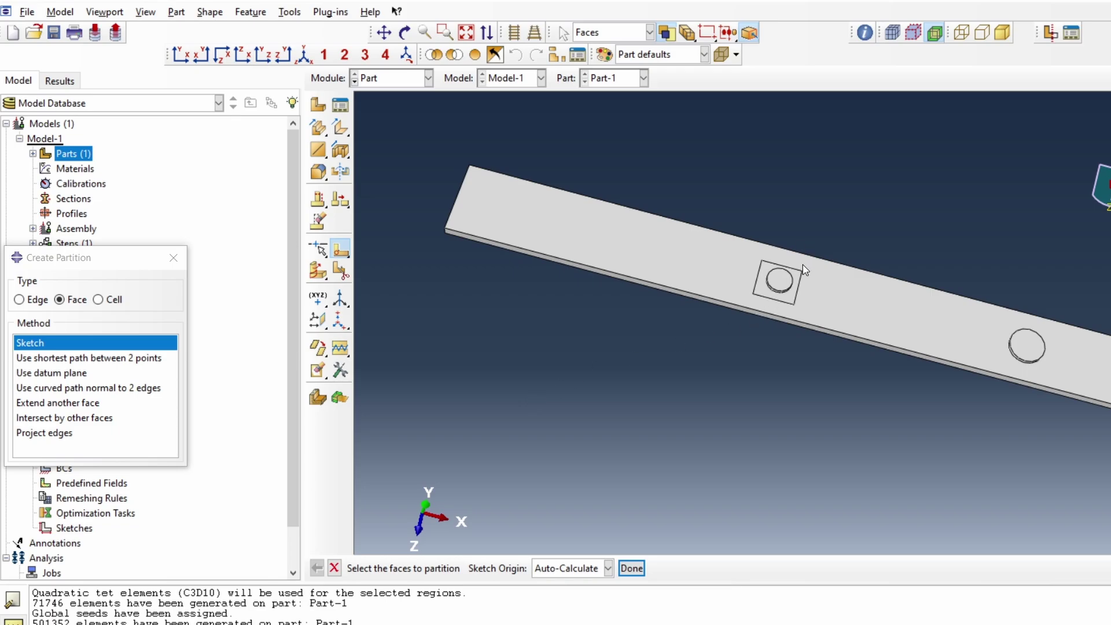
{"action": "left_click", "coordinate": [837, 309]}
{"action": "left_click", "coordinate": [632, 414]}
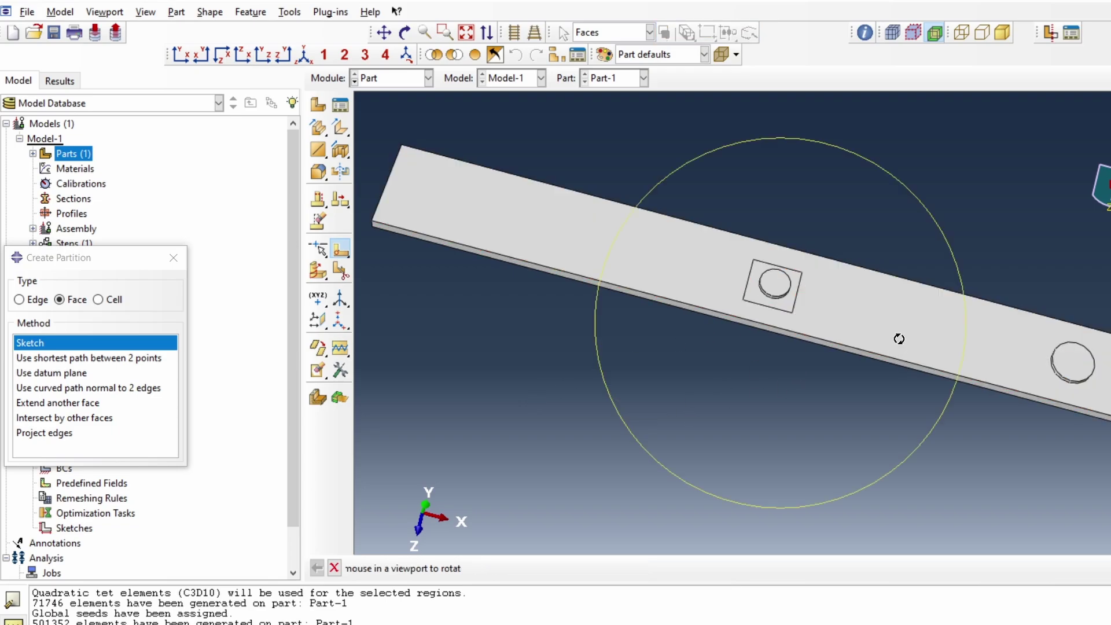
{"action": "left_click_drag", "start_coordinate": [900, 339], "coordinate": [836, 258], "text": "ctrl+alt"}
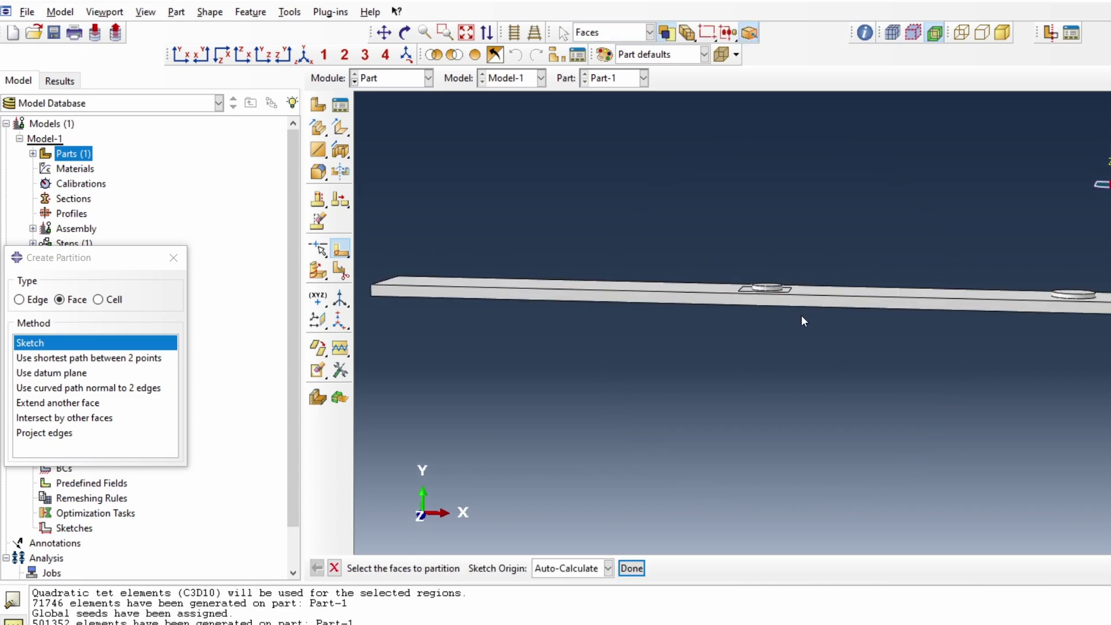
{"action": "left_click_drag", "start_coordinate": [801, 315], "coordinate": [748, 293], "text": "ctrl+alt"}
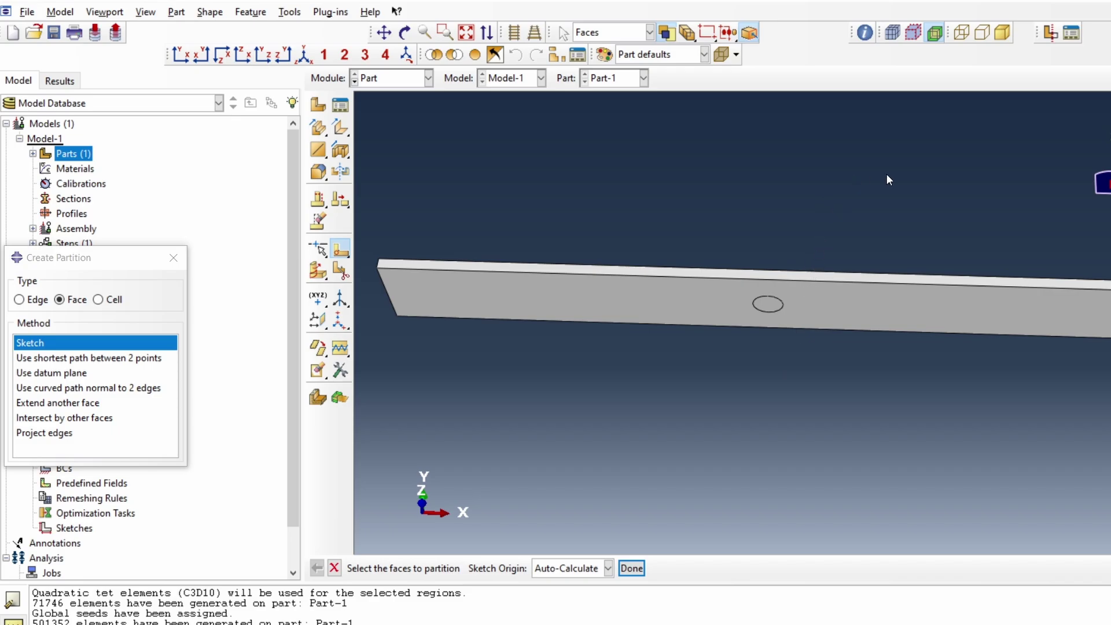
{"action": "left_click_drag", "start_coordinate": [855, 267], "coordinate": [791, 337], "text": "ctrl+alt"}
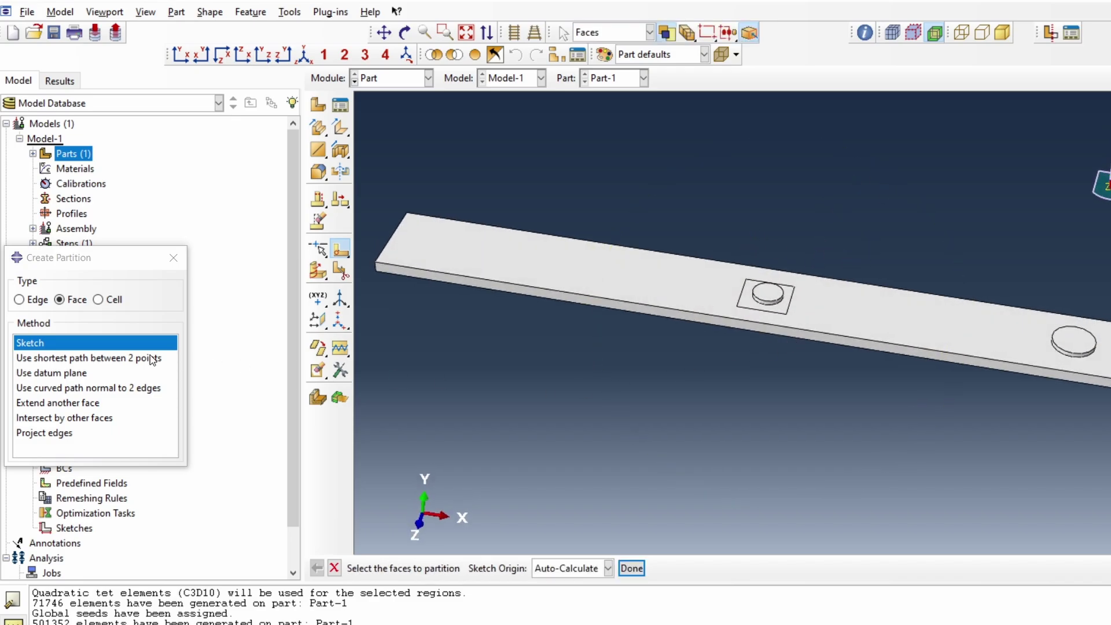
Step: Start a cell partition by extruding or sweeping edges, choosing the plate cell and the four rectangle edges around the smaller boss
{"action": "left_click", "coordinate": [99, 299]}
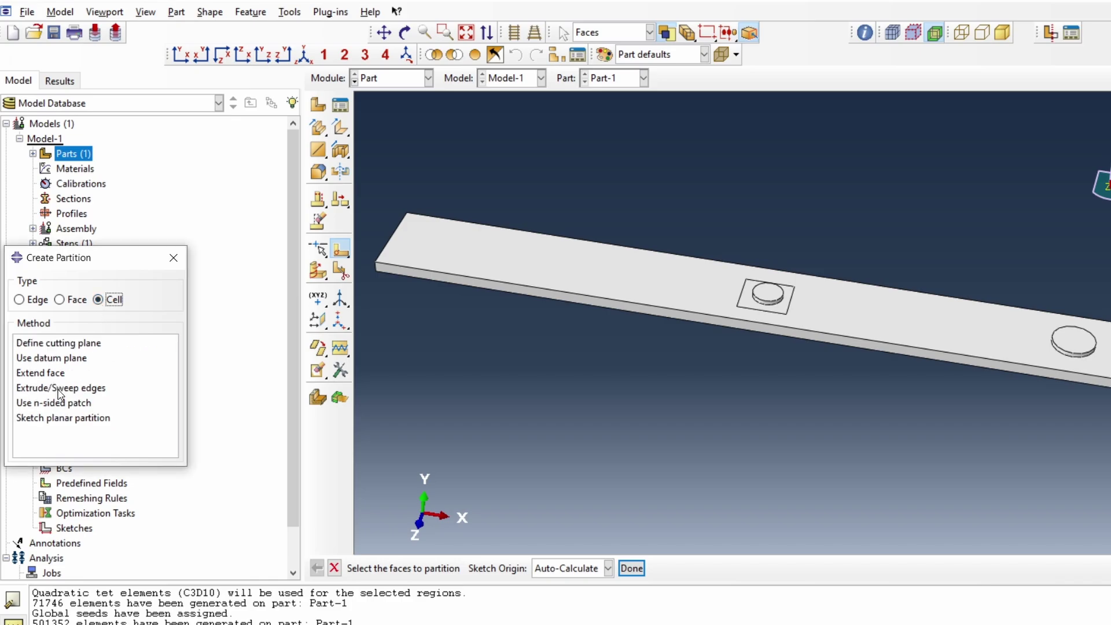
{"action": "left_click", "coordinate": [73, 389]}
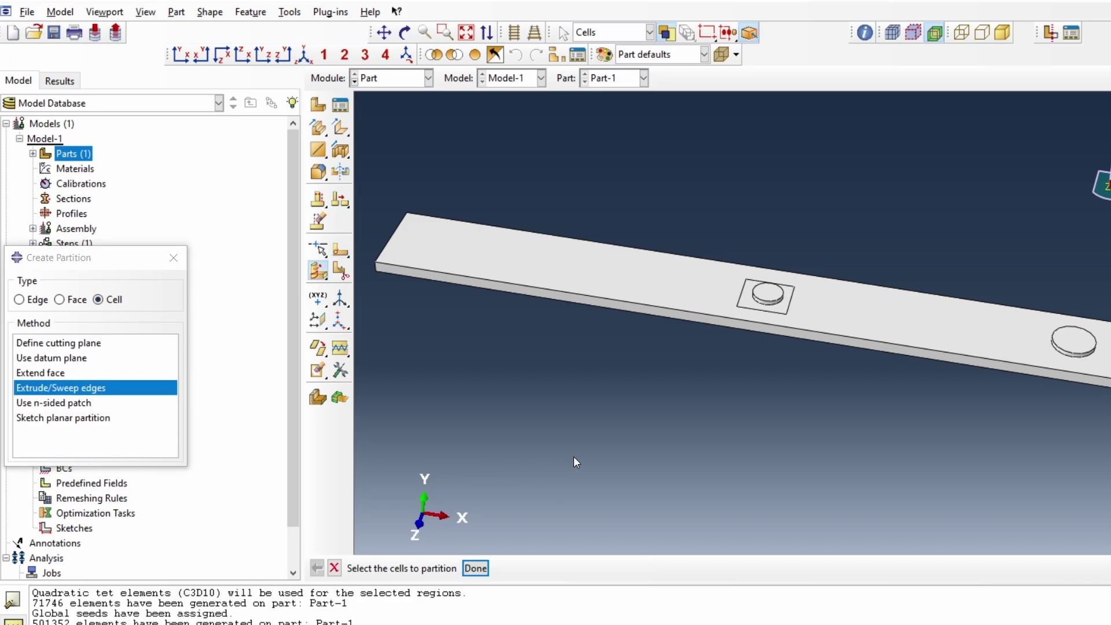
{"action": "scroll", "coordinate": [734, 417], "scroll_direction": "up", "scroll_amount": 2}
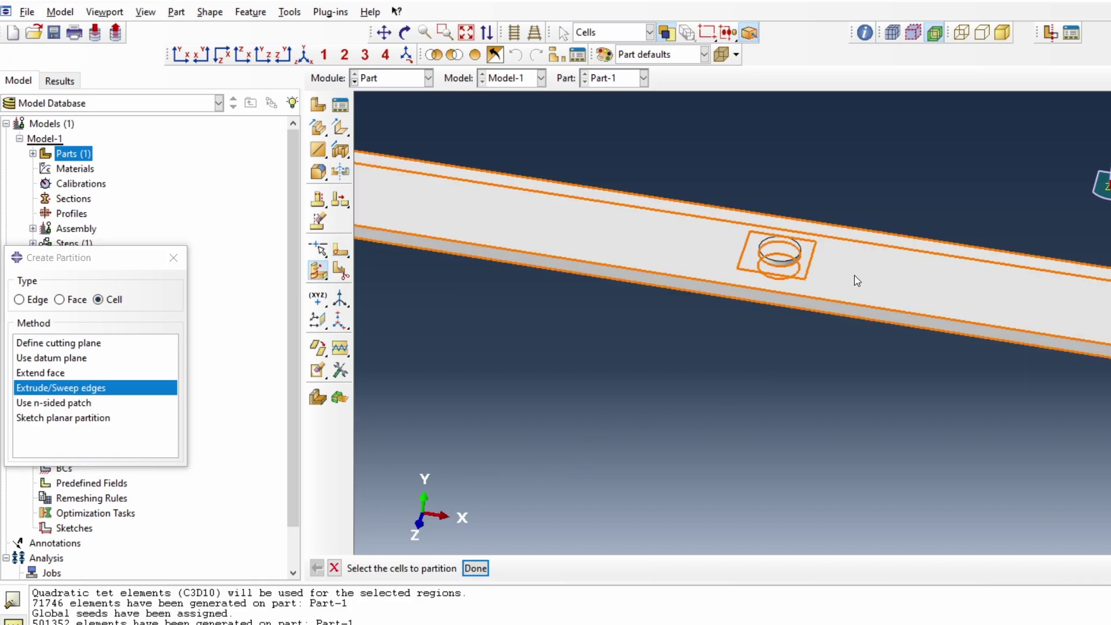
{"action": "left_click", "coordinate": [857, 281]}
{"action": "middle_click", "coordinate": [778, 382]}
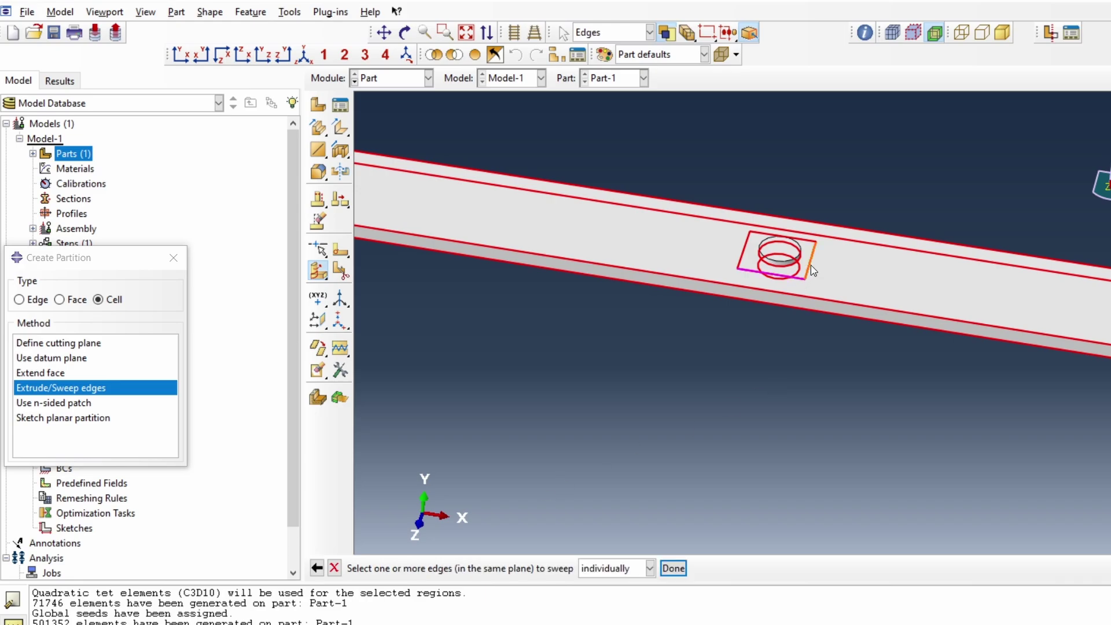
{"action": "left_click", "coordinate": [748, 250]}
{"action": "middle_click", "coordinate": [703, 430]}
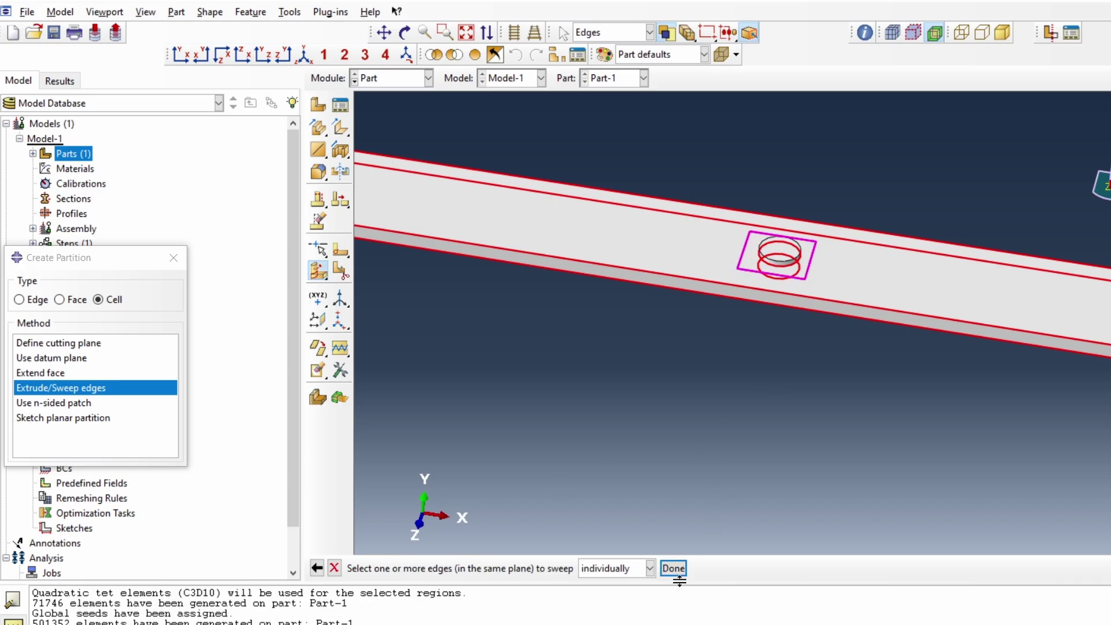
Step: Extrude the rectangle edges along the plate's short vertical corner edge and create the cell partition through its thickness
{"action": "left_click", "coordinate": [525, 570]}
{"action": "scroll", "coordinate": [996, 422], "scroll_direction": "up", "scroll_amount": 4}
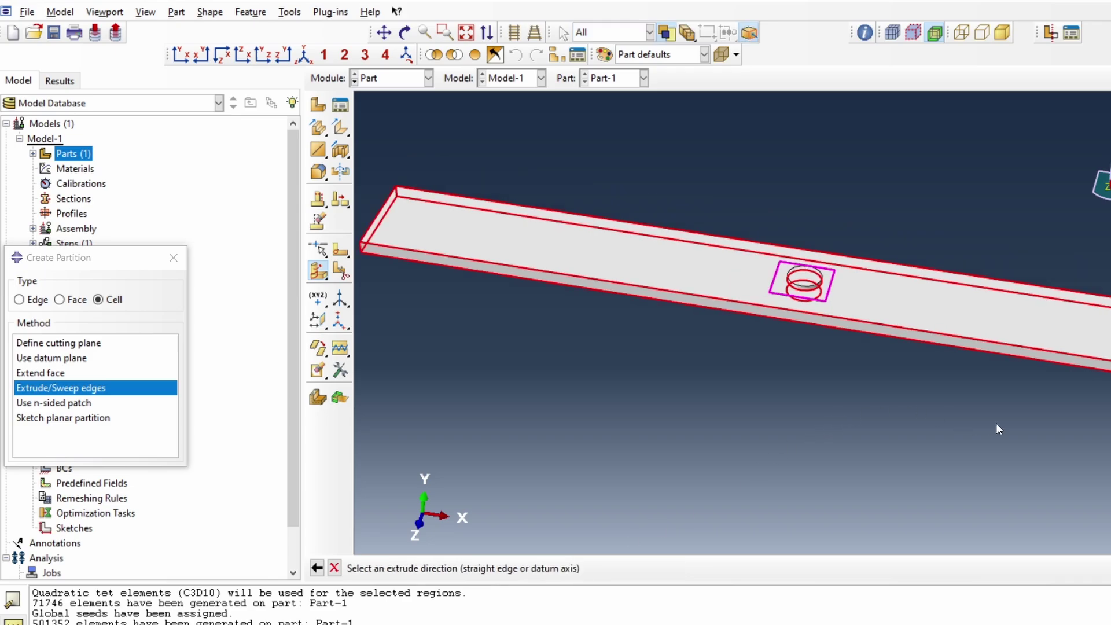
{"action": "scroll", "coordinate": [475, 269], "scroll_direction": "down", "scroll_amount": 5}
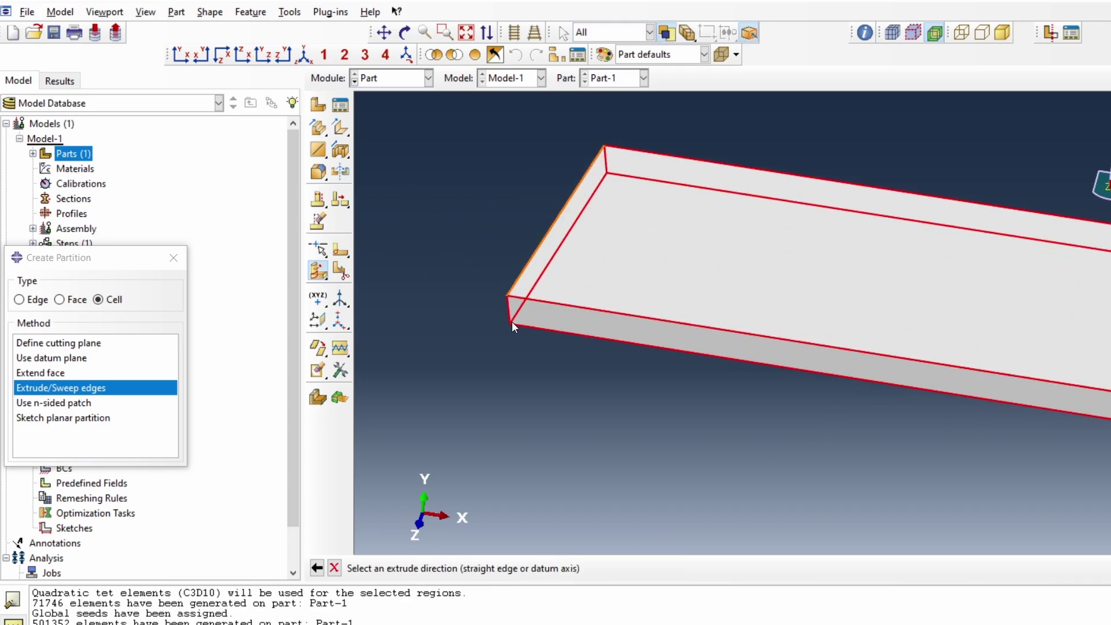
{"action": "left_click", "coordinate": [511, 320]}
{"action": "middle_click", "coordinate": [445, 325]}
{"action": "middle_click", "coordinate": [438, 325]}
{"action": "scroll", "coordinate": [437, 325], "scroll_direction": "up", "scroll_amount": 1}
{"action": "scroll", "coordinate": [398, 272], "scroll_direction": "down", "scroll_amount": 3}
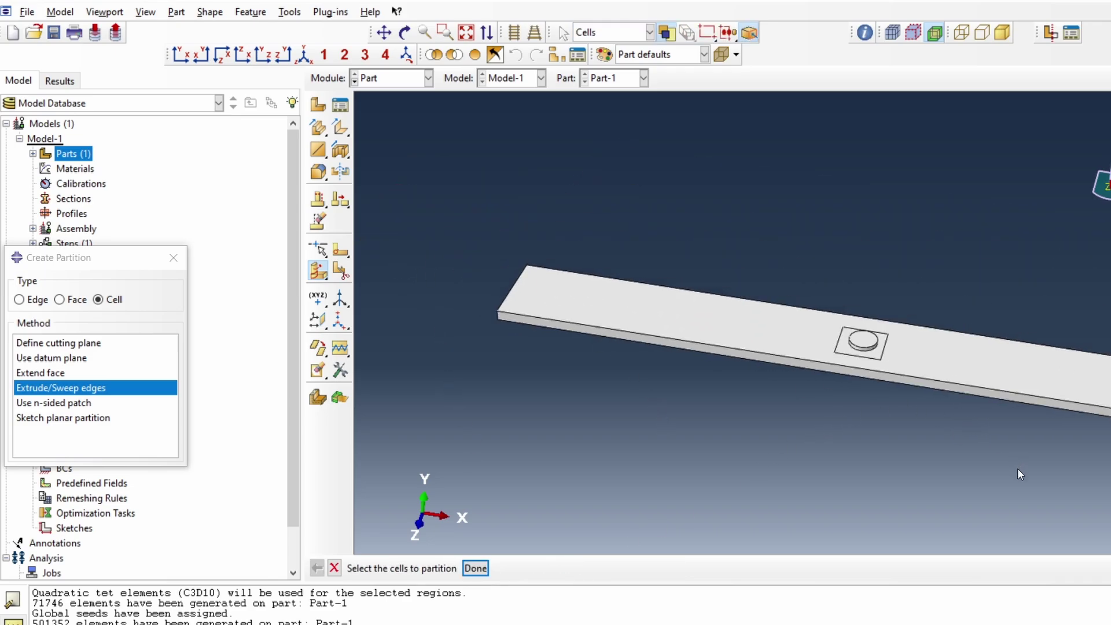
Step: Inspect the rectangular partition from the plate's underside and top, and leave the partition tool
{"action": "left_click_drag", "start_coordinate": [911, 362], "coordinate": [793, 315], "text": "ctrl+alt"}
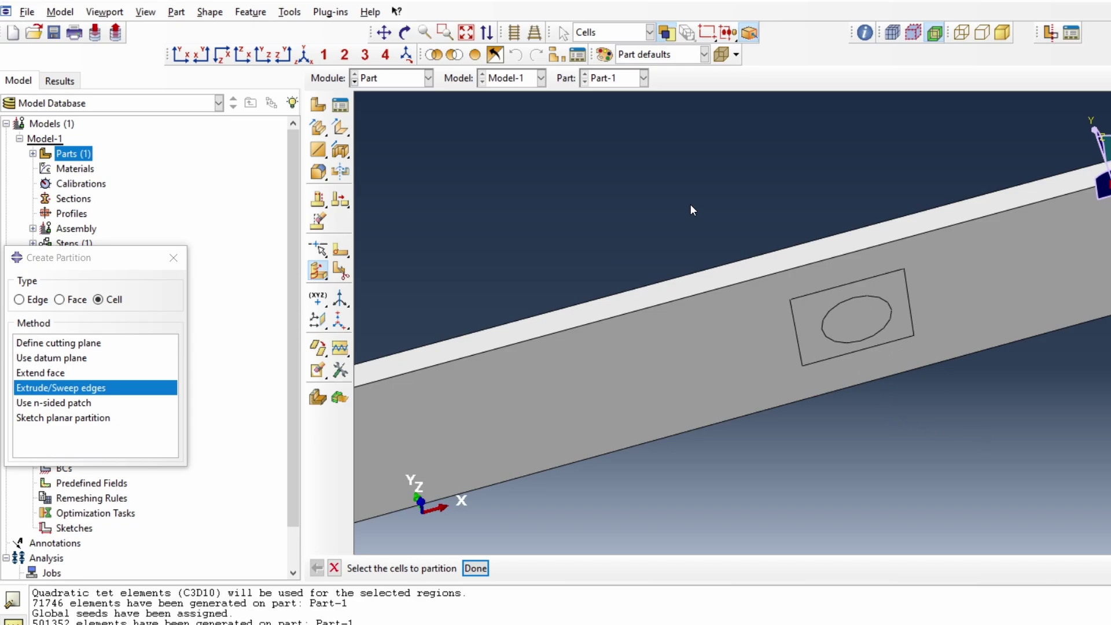
{"action": "left_click_drag", "start_coordinate": [690, 206], "coordinate": [783, 376], "text": "ctrl+alt"}
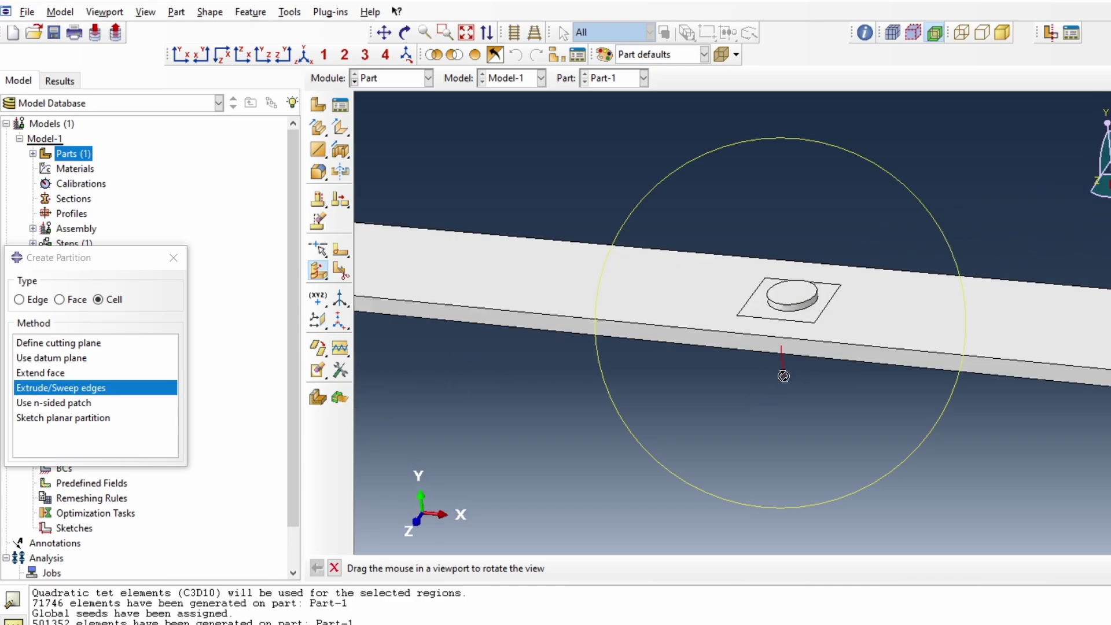
{"action": "left_click", "coordinate": [911, 325]}
{"action": "left_click", "coordinate": [774, 422]}
{"action": "left_click", "coordinate": [481, 569]}
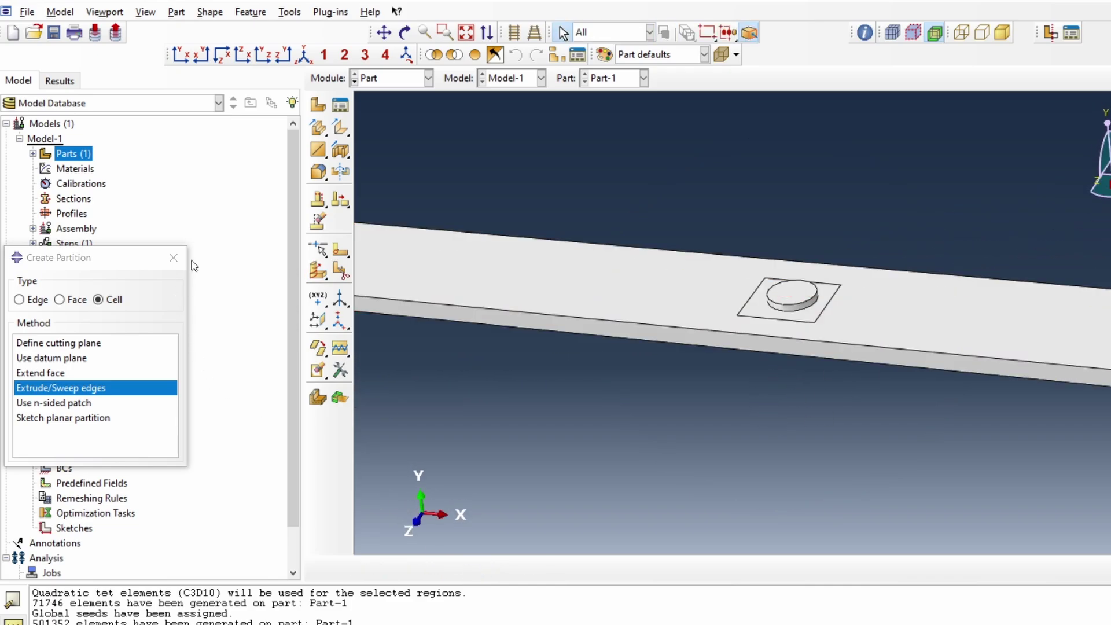
{"action": "left_click", "coordinate": [173, 258]}
Step: Switch to the Mesh module and seed the part with an approximate global size of 1
{"action": "left_click", "coordinate": [429, 77]}
{"action": "left_click", "coordinate": [396, 185]}
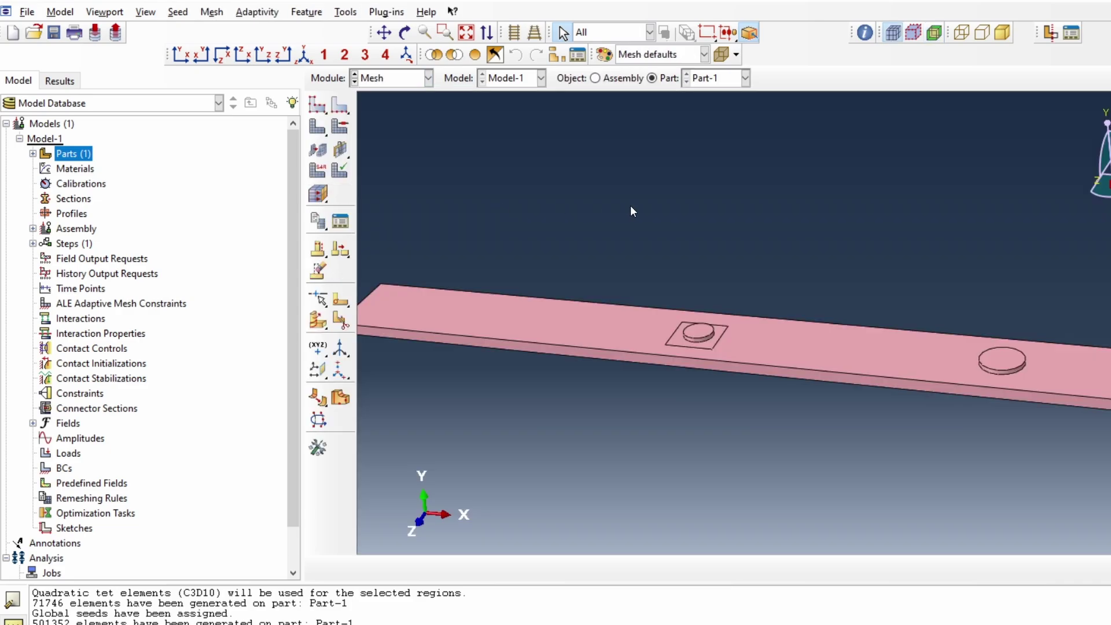
{"action": "scroll", "coordinate": [694, 370], "scroll_direction": "up", "scroll_amount": 3}
{"action": "scroll", "coordinate": [531, 428], "scroll_direction": "down", "scroll_amount": 2}
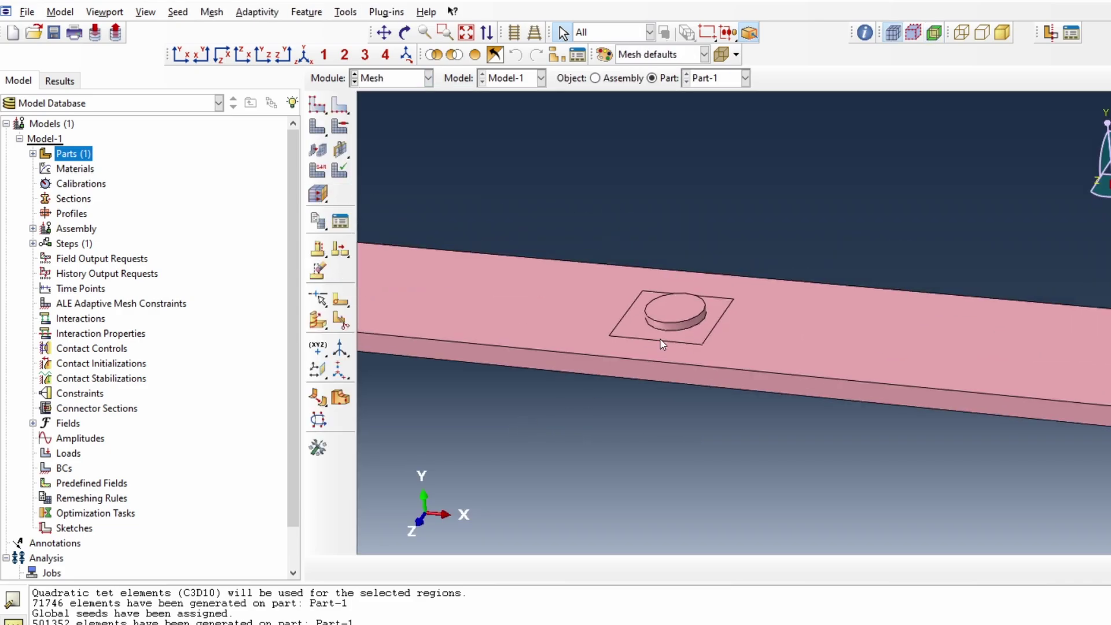
{"action": "scroll", "coordinate": [745, 214], "scroll_direction": "up", "scroll_amount": 6}
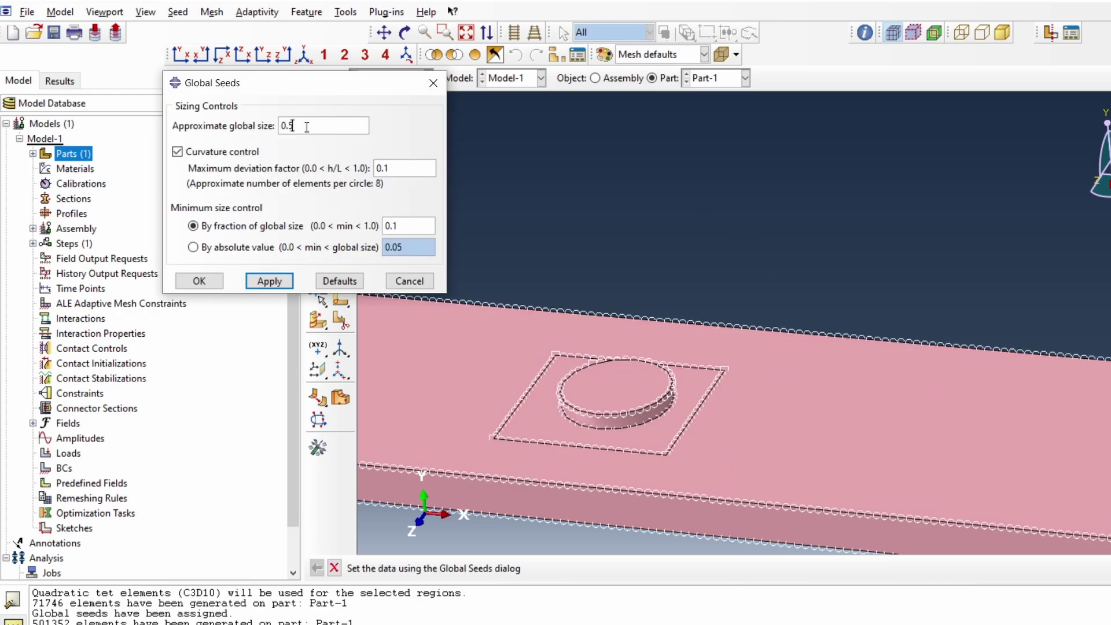
{"action": "left_click_drag", "start_coordinate": [306, 126], "coordinate": [264, 122]}
{"action": "type", "text": "1"}
{"action": "key", "text": "Return"}
Step: Start local edge seeding on the upper and lower circular edges of the smaller boss
{"action": "left_click", "coordinate": [178, 11]}
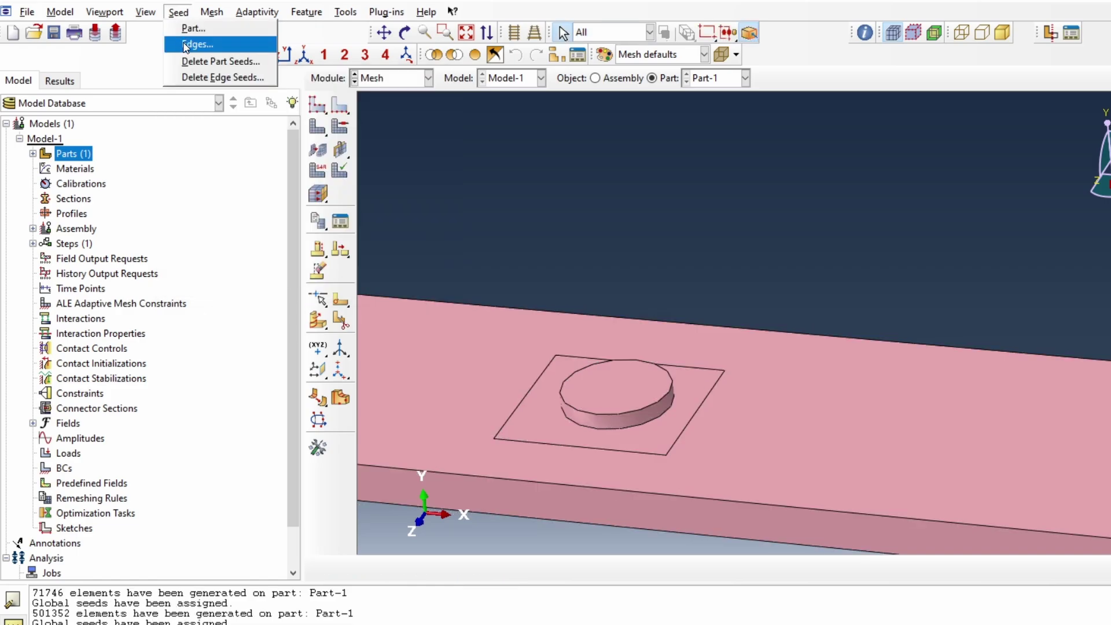
{"action": "left_click", "coordinate": [186, 47]}
{"action": "scroll", "coordinate": [634, 366], "scroll_direction": "down", "scroll_amount": 3}
{"action": "left_click", "coordinate": [635, 366]}
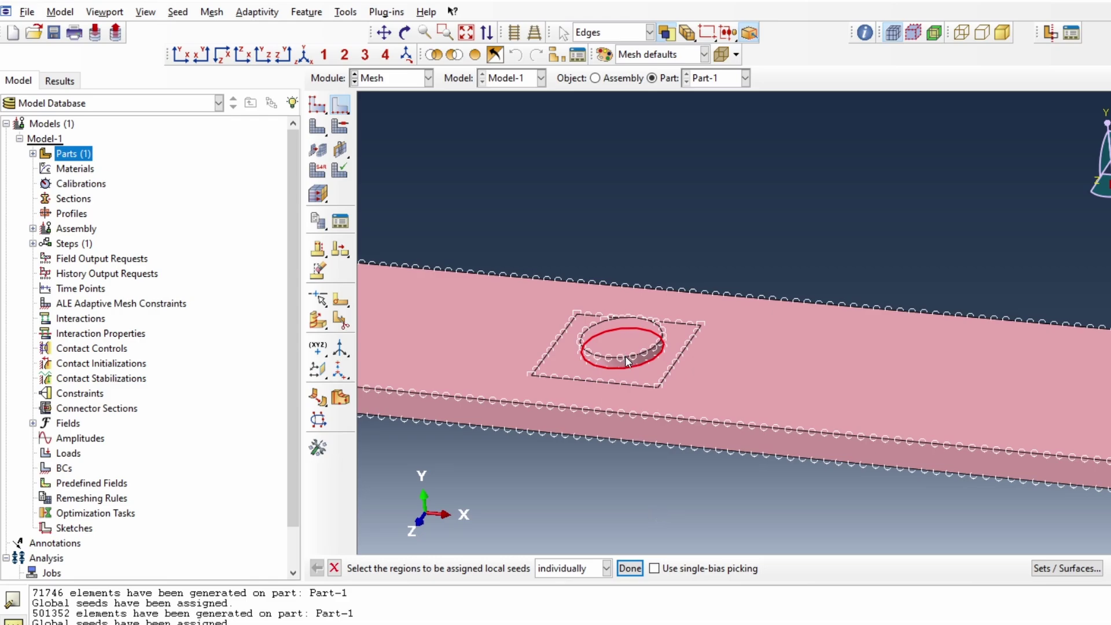
{"action": "left_click", "coordinate": [625, 356], "text": "shift"}
{"action": "left_click", "coordinate": [630, 569]}
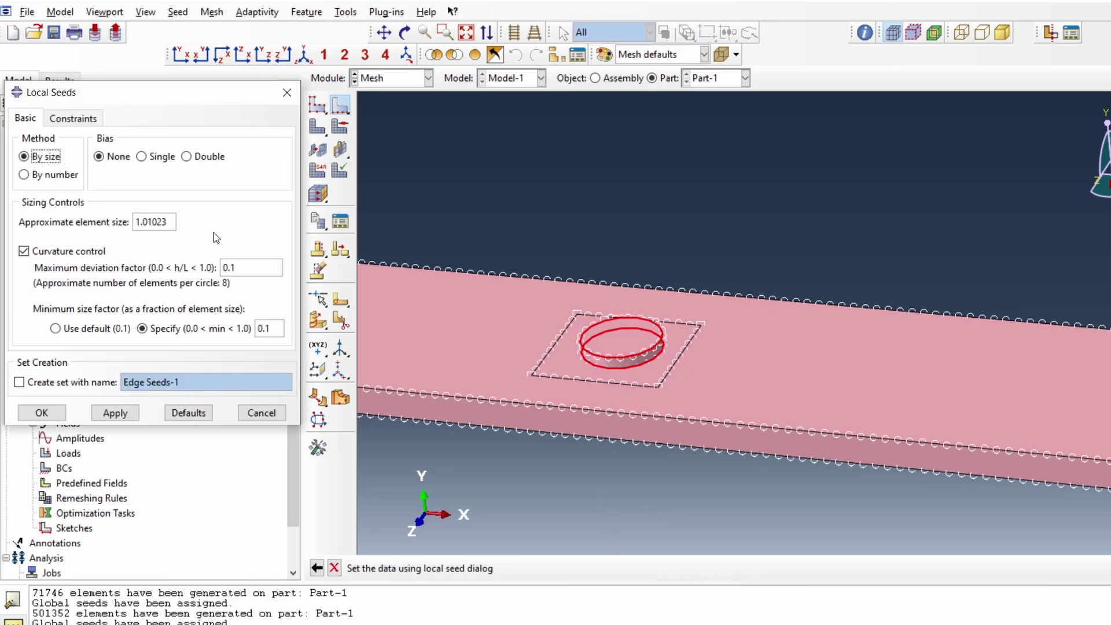
Step: Set the approximate element size of the boss's edge seeds to 0.2 and apply it
{"action": "left_click", "coordinate": [173, 221]}
{"action": "double_click", "coordinate": [173, 220]}
{"action": "type", "text": "0.2"}
{"action": "left_click", "coordinate": [116, 412]}
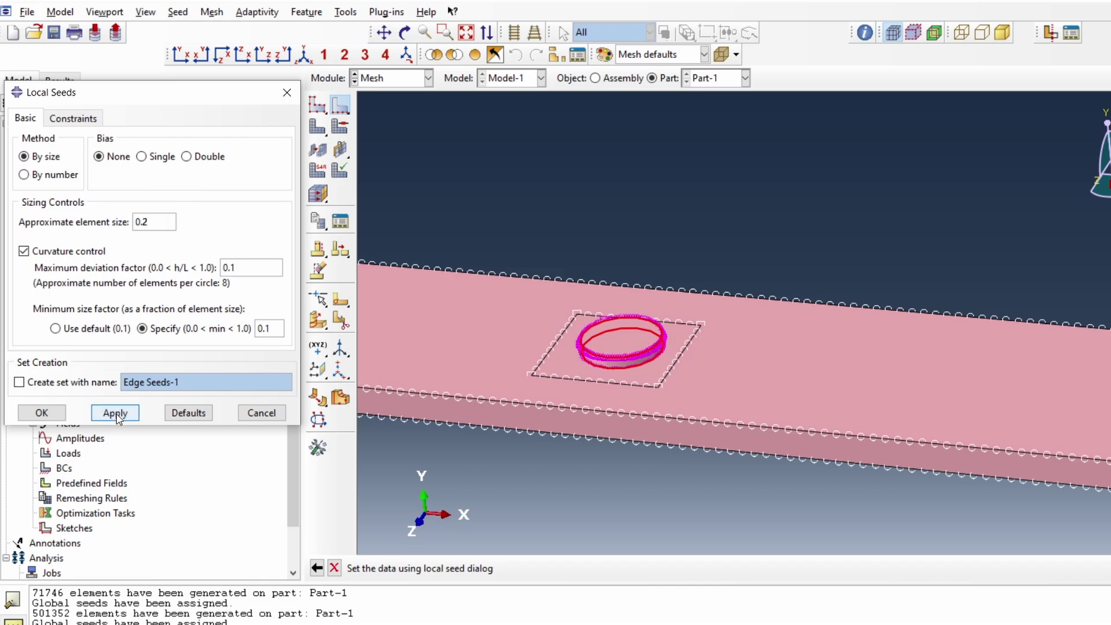
{"action": "left_click", "coordinate": [47, 412]}
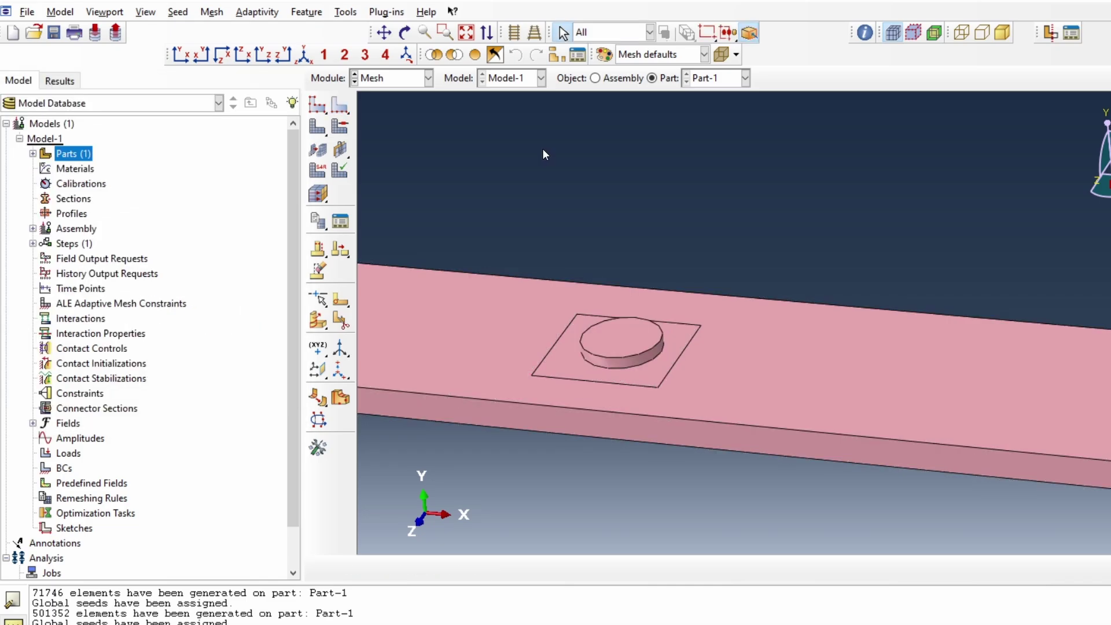
Step: Mesh the part and examine the elements on and around the smaller boss
{"action": "left_click", "coordinate": [212, 12]}
{"action": "left_click", "coordinate": [223, 94]}
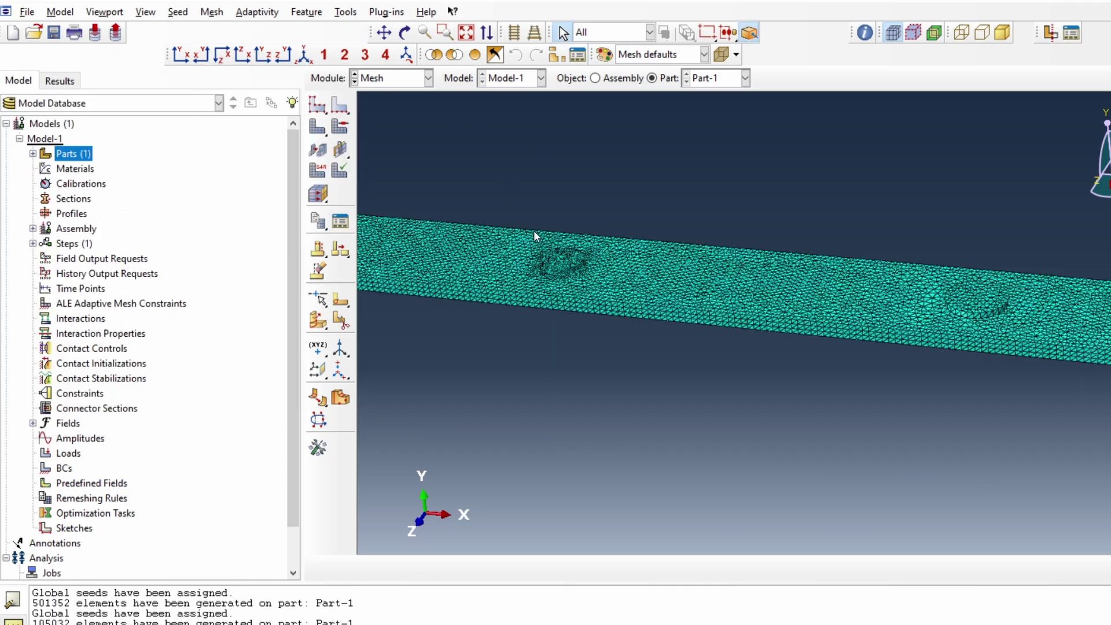
{"action": "scroll", "coordinate": [534, 230], "scroll_direction": "up", "scroll_amount": 5}
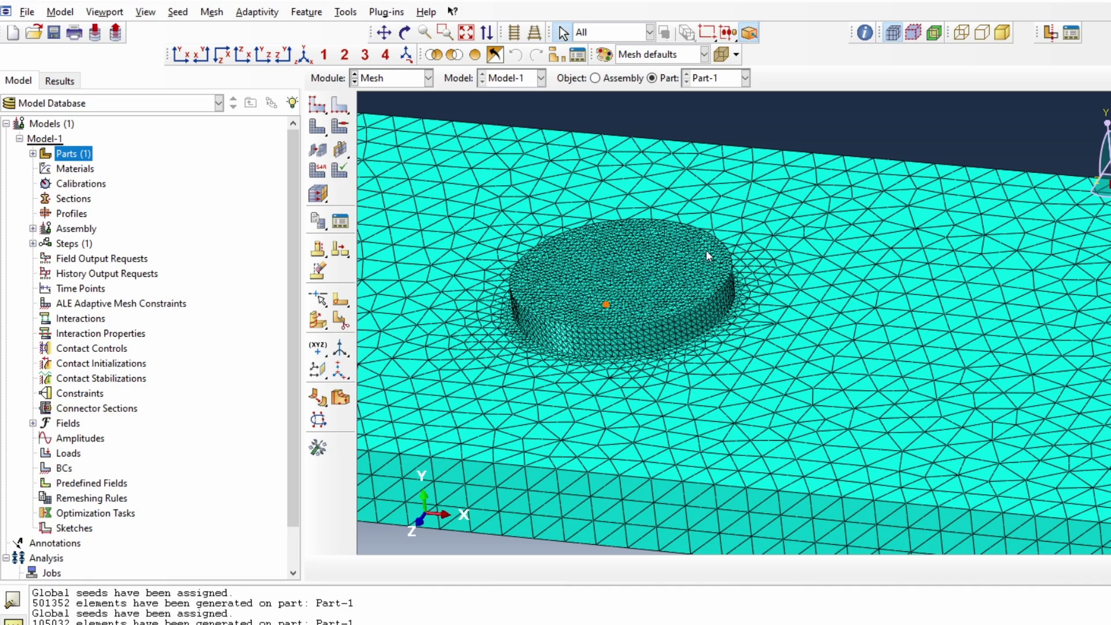
{"action": "left_click", "coordinate": [561, 262]}
{"action": "scroll", "coordinate": [879, 374], "scroll_direction": "down", "scroll_amount": 4}
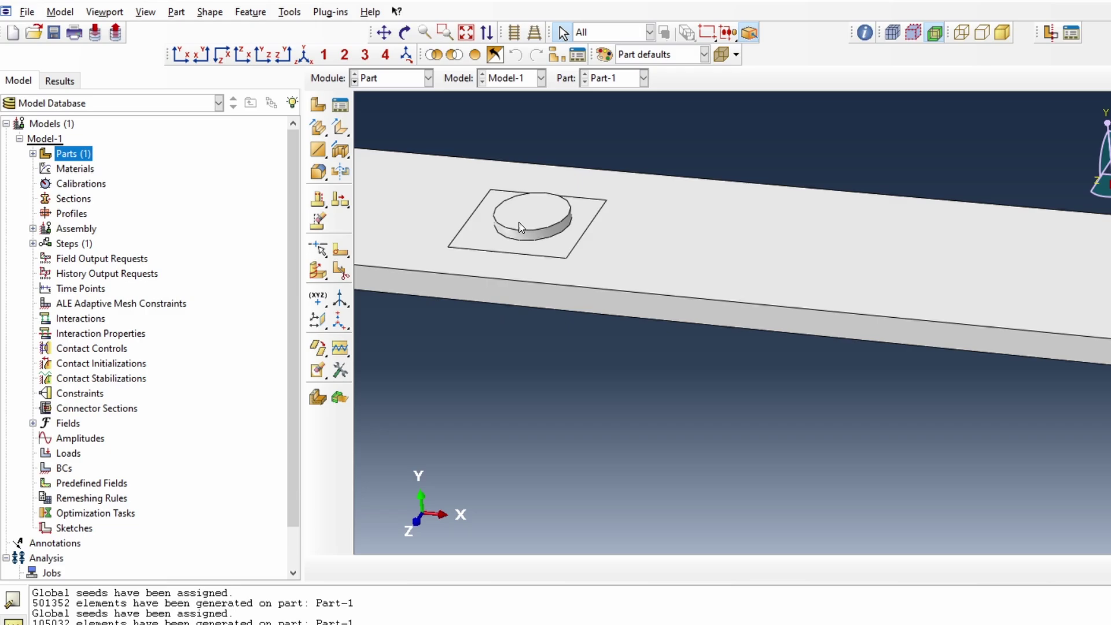
Step: Review the smaller boss and its surrounding rectangle in the Part module, and examine the mesh around the larger boss
{"action": "left_click", "coordinate": [522, 217]}
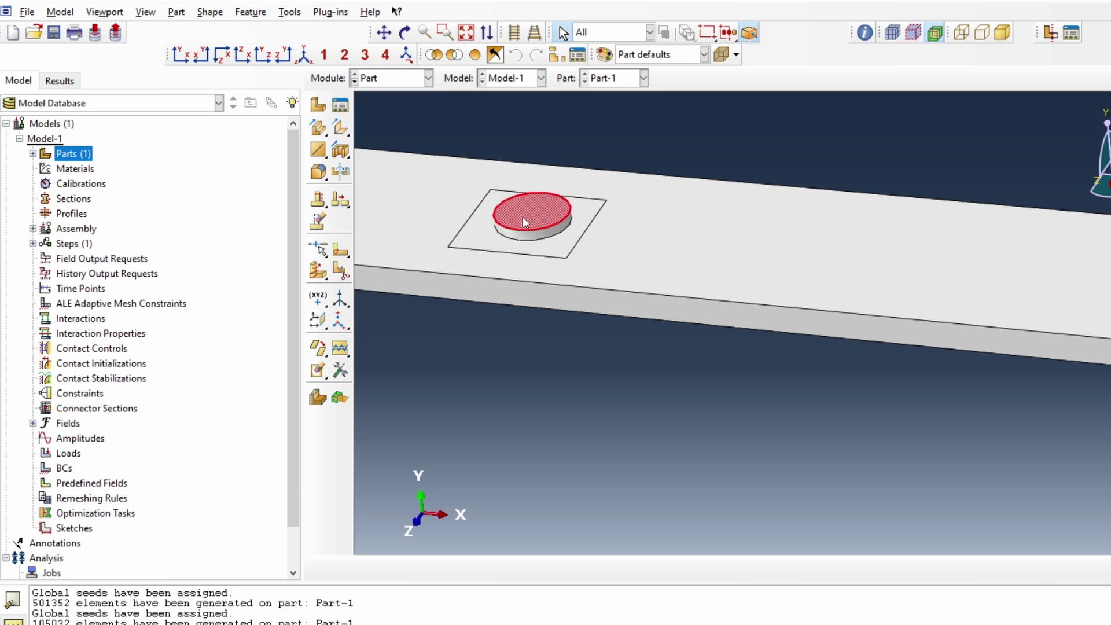
{"action": "left_click", "coordinate": [547, 259]}
{"action": "left_click", "coordinate": [518, 378]}
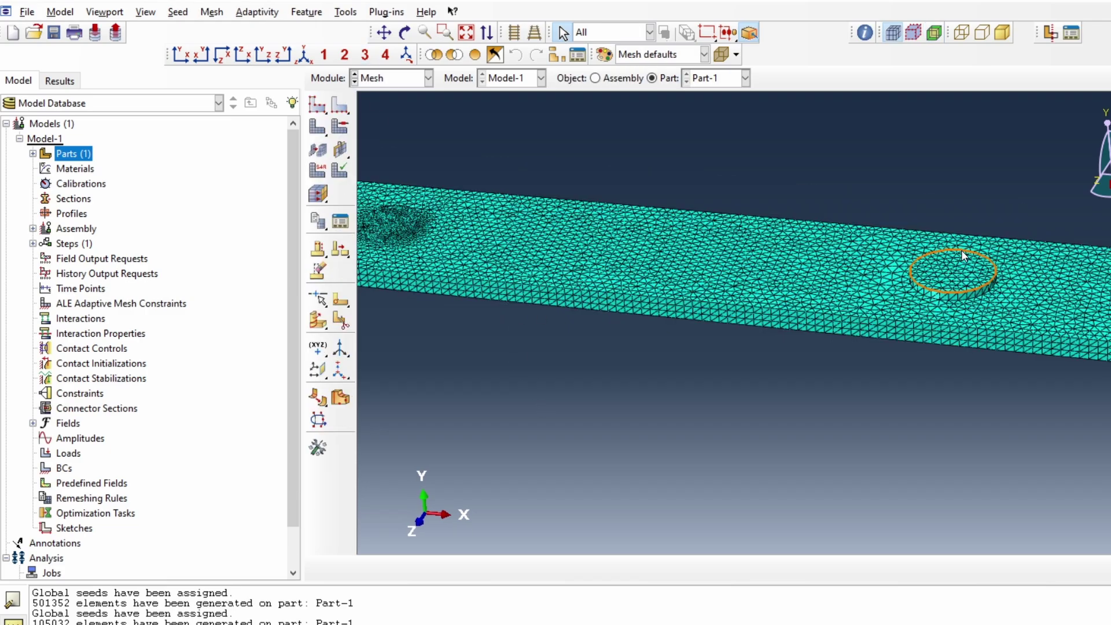
{"action": "scroll", "coordinate": [962, 252], "scroll_direction": "down", "scroll_amount": 2}
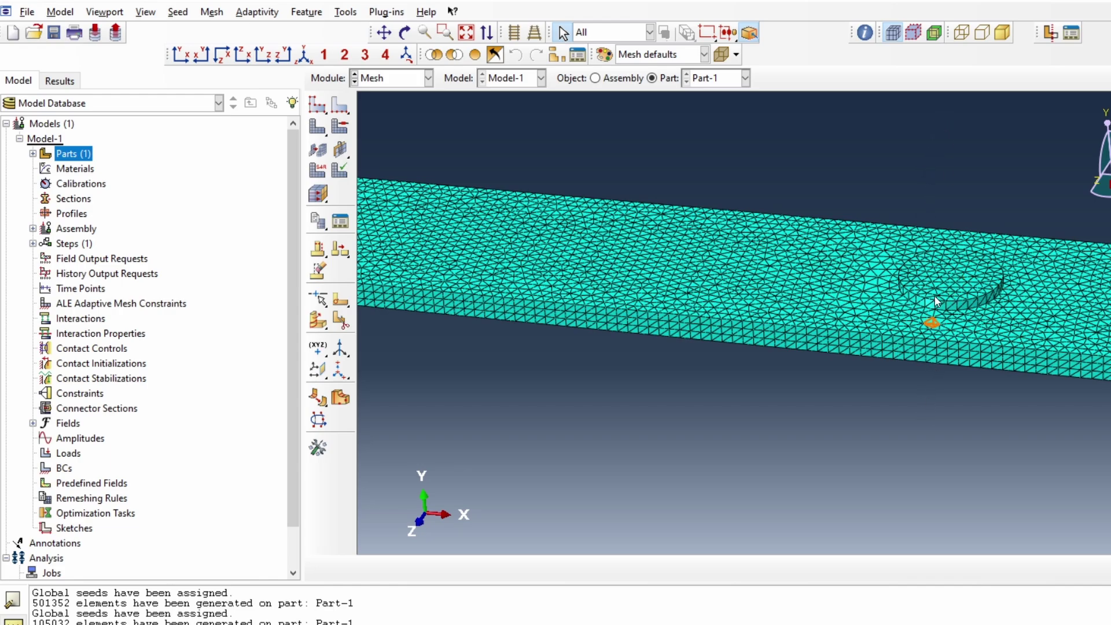
{"action": "scroll", "coordinate": [953, 300], "scroll_direction": "down", "scroll_amount": 3}
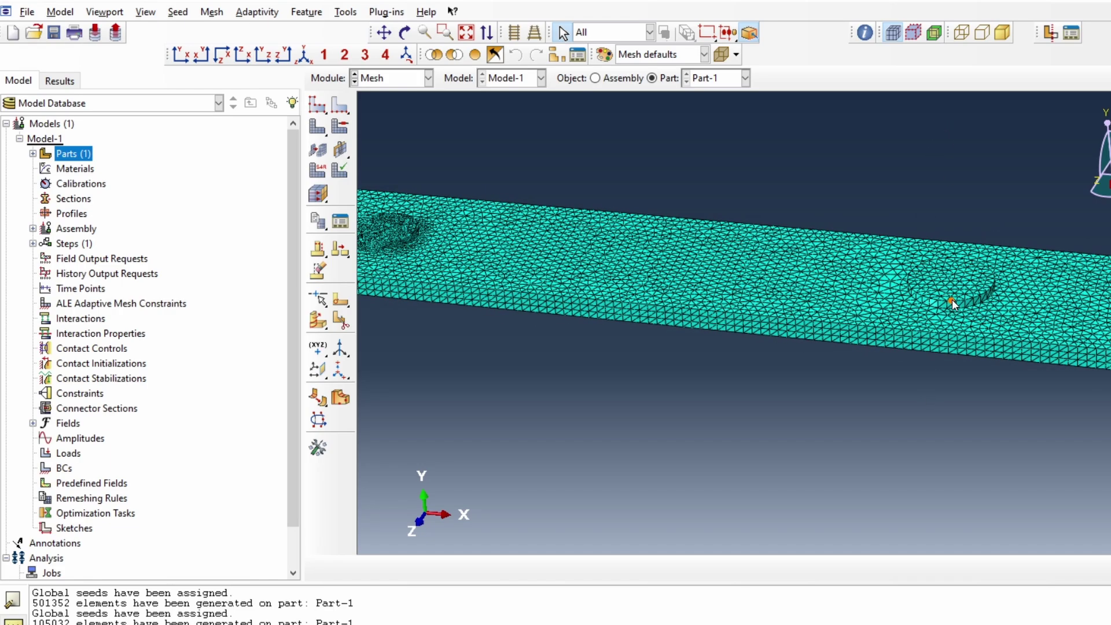